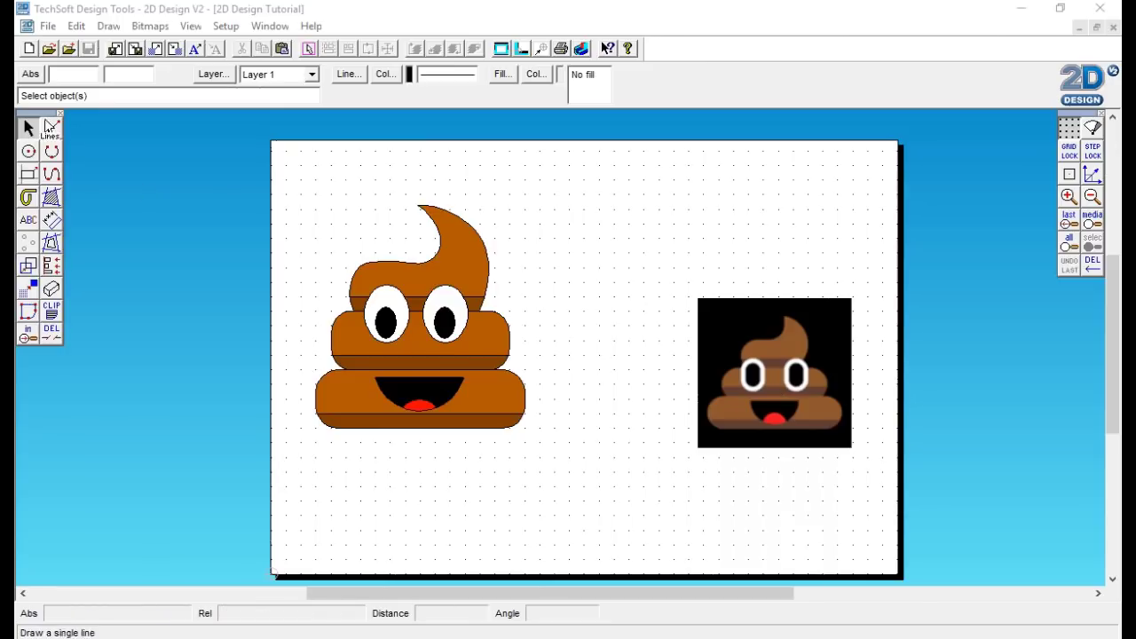
Move the reference emoji picture off the page to the right.
click(27, 129)
click(741, 373)
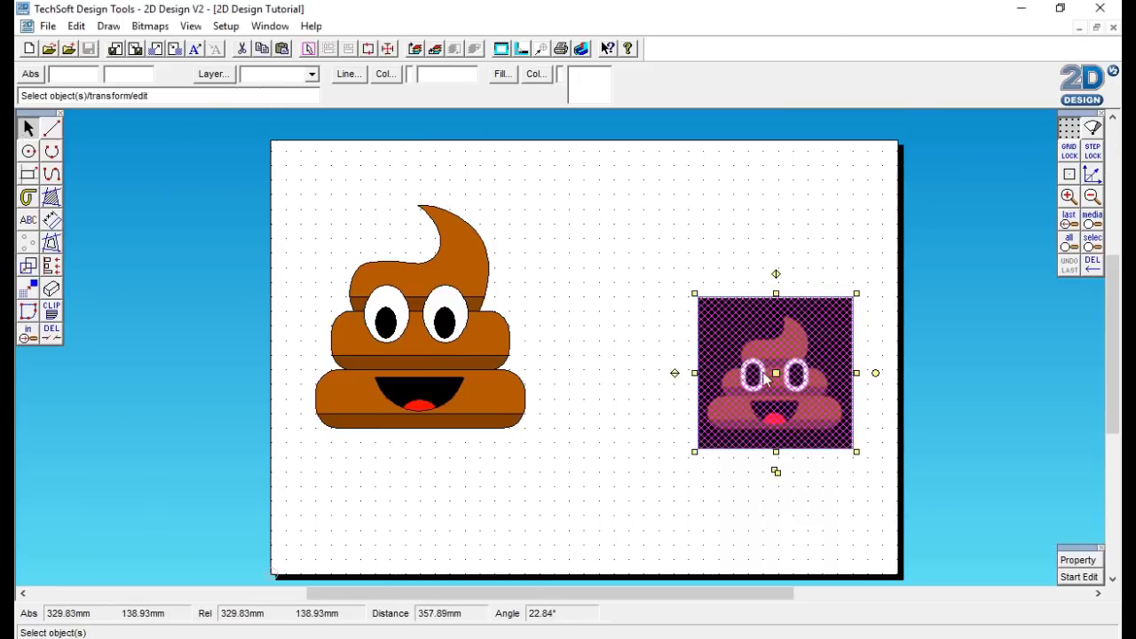
drag(776, 373, 996, 372)
Place a copy of the drawn emoji left of the page, then reselect the page emoji.
mouse_move(290, 165)
mouse_down()
mouse_move(367, 322)
mouse_move(446, 381)
mouse_move(558, 438)
mouse_up()
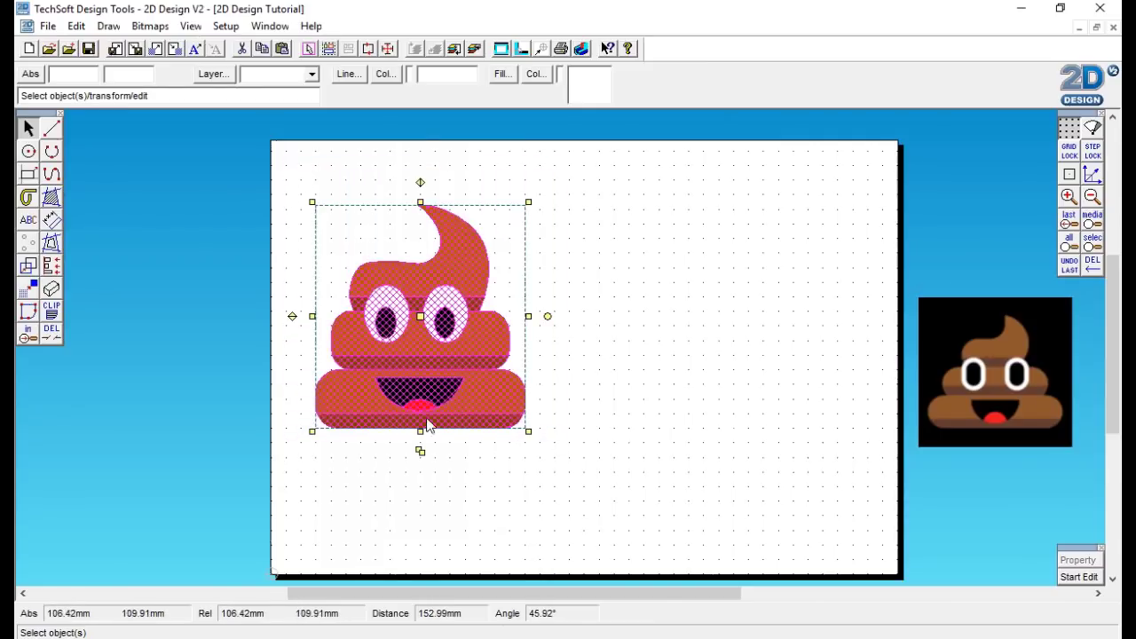
drag(418, 444, 422, 451)
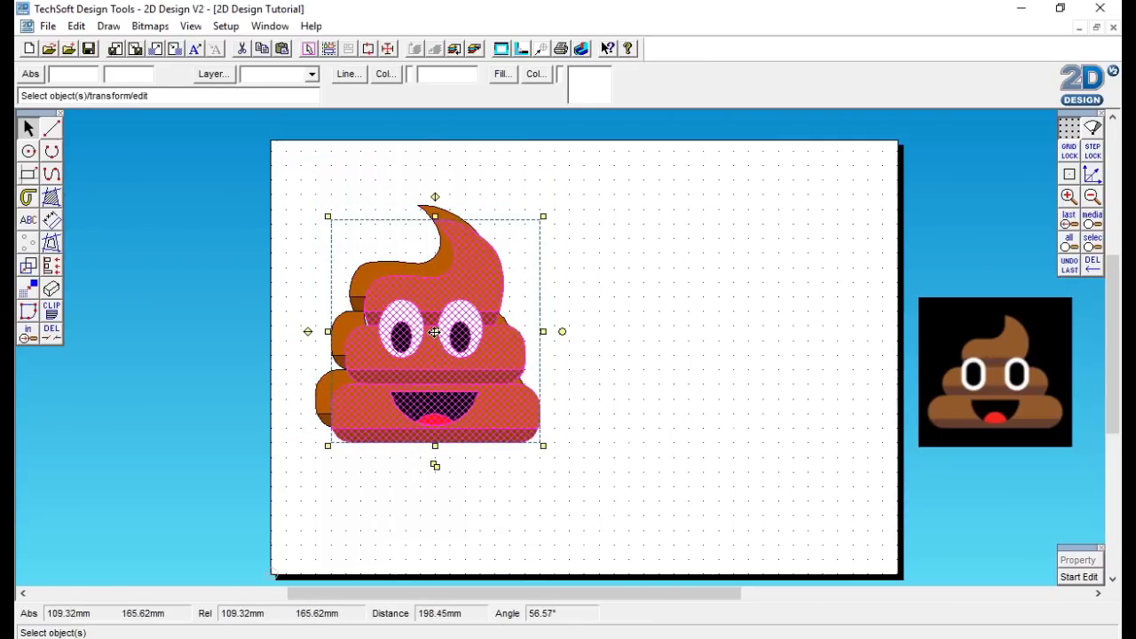
drag(434, 332, 139, 320)
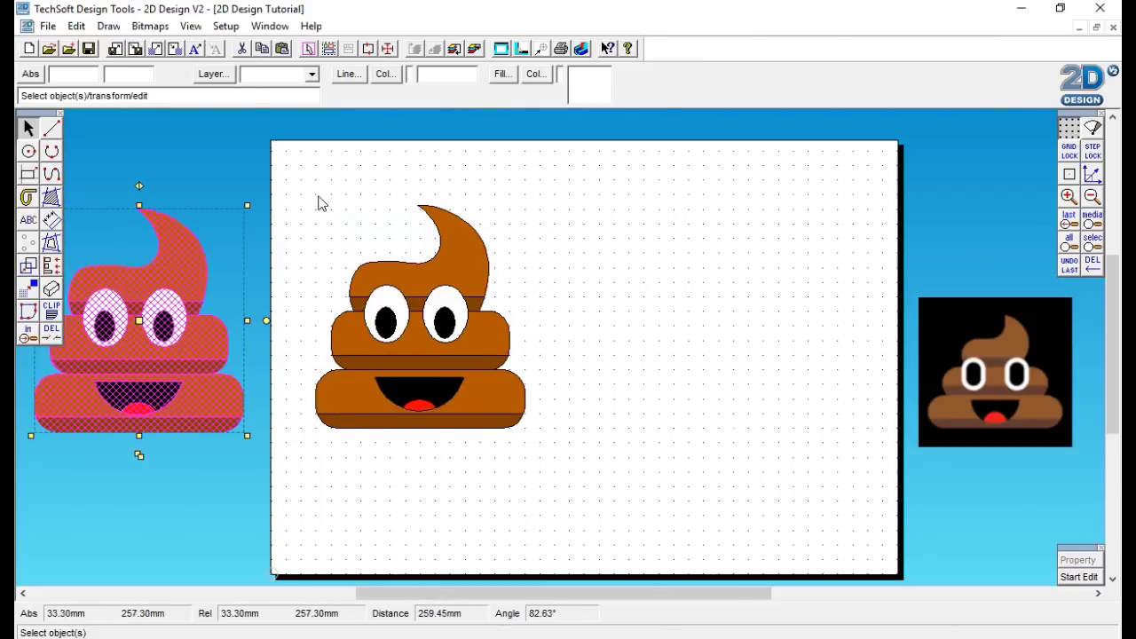
drag(305, 175, 557, 462)
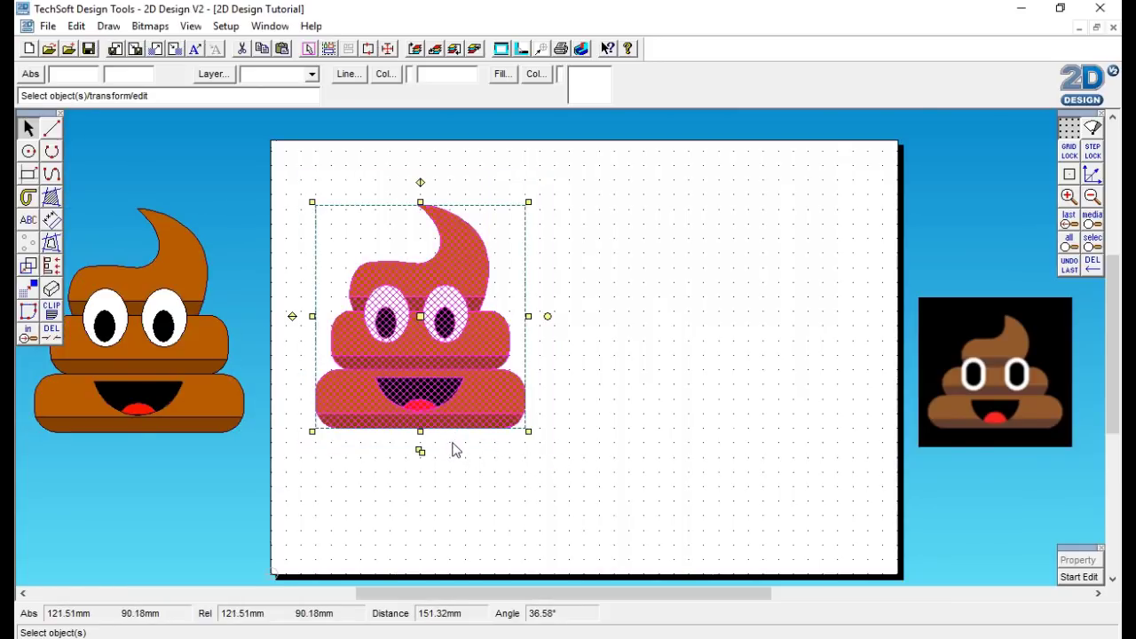
Apply No Fill so the page emoji becomes unfilled outlines.
click(502, 73)
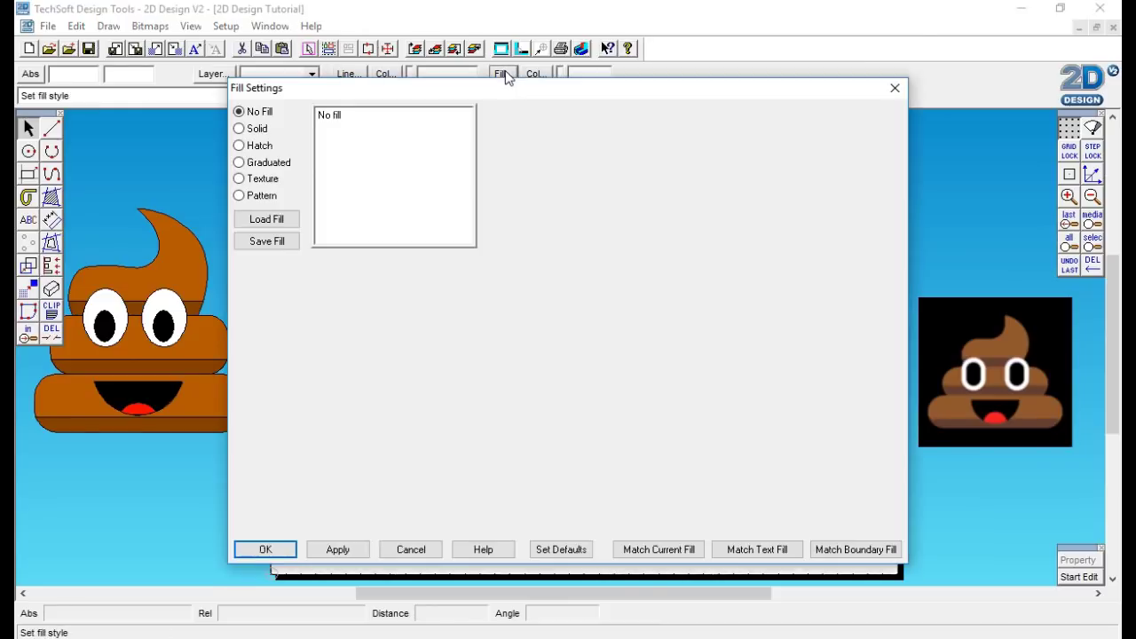
click(266, 549)
click(423, 513)
Move the eye ellipses, pupils and mouth arc to the page's upper right.
drag(359, 281, 484, 366)
drag(414, 313, 852, 259)
drag(806, 201, 813, 249)
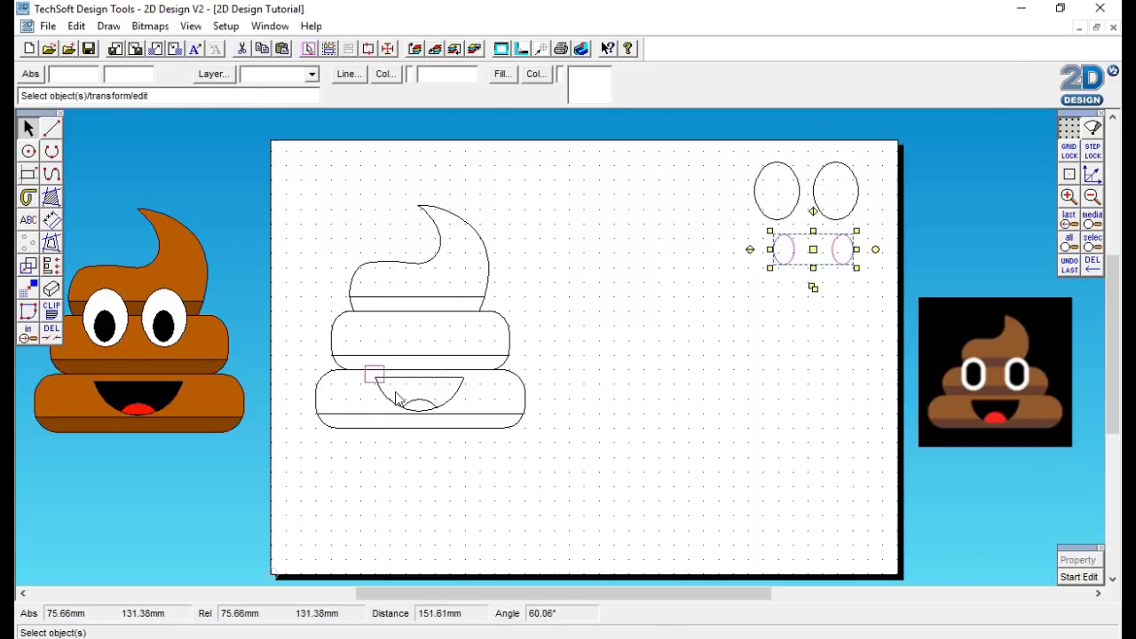
drag(397, 400, 479, 426)
drag(418, 393, 811, 296)
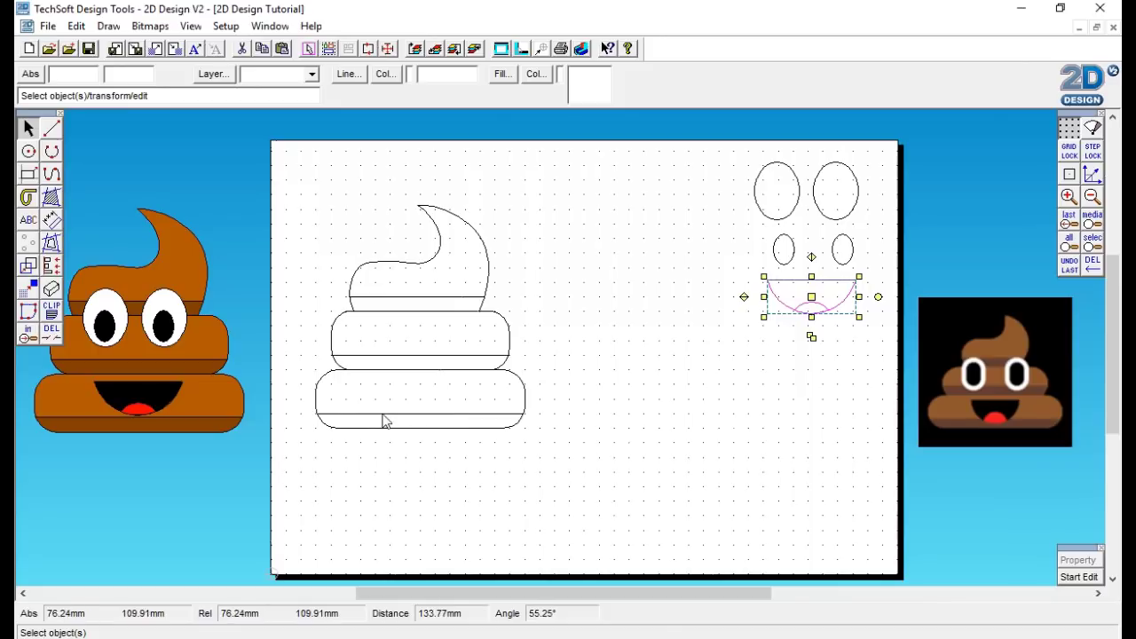
Duplicate the body outline and move the copy down and to the right.
mouse_move(308, 174)
mouse_down()
mouse_move(368, 424)
mouse_move(555, 450)
mouse_up()
drag(420, 450, 435, 464)
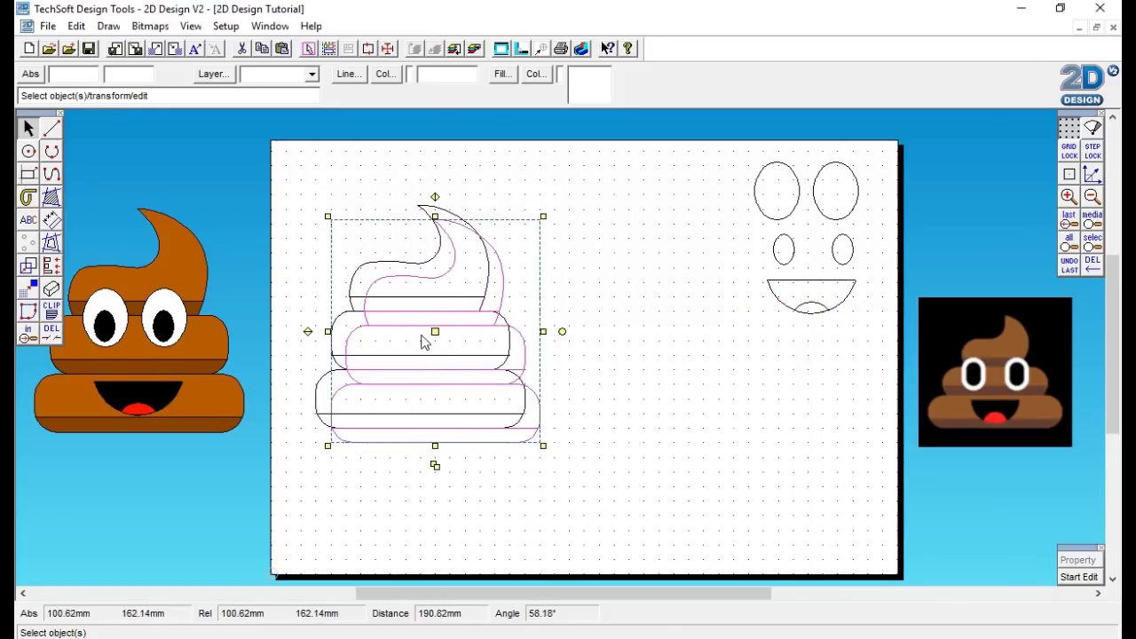
drag(437, 331, 643, 433)
Trim away the original's swirl and the middle band's top edge, corners and stubs.
click(51, 334)
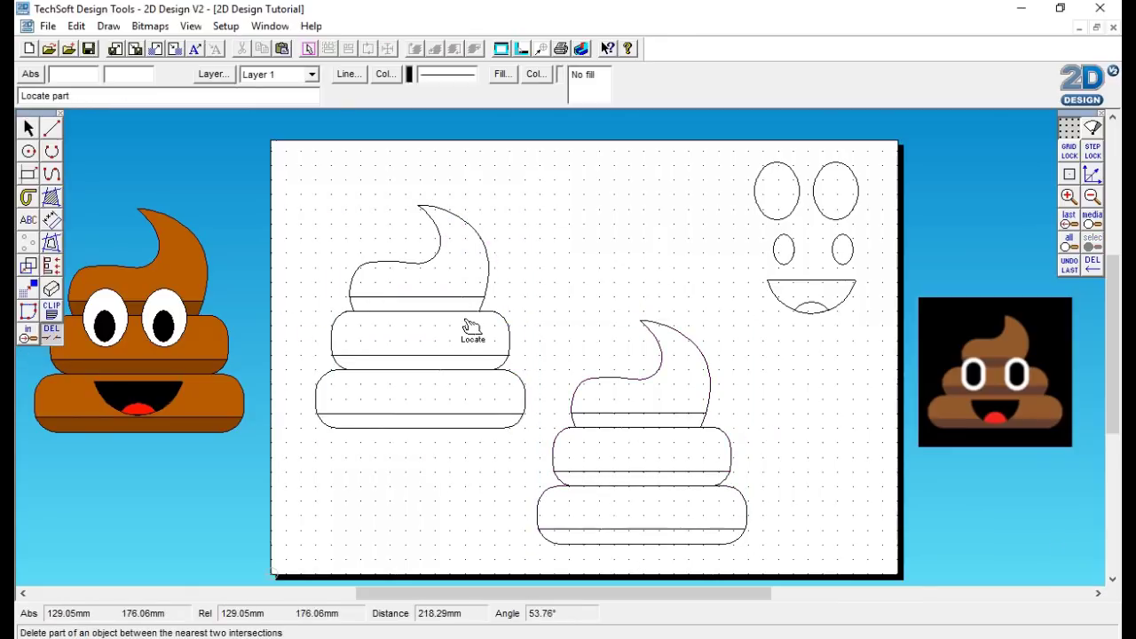
click(484, 271)
click(441, 253)
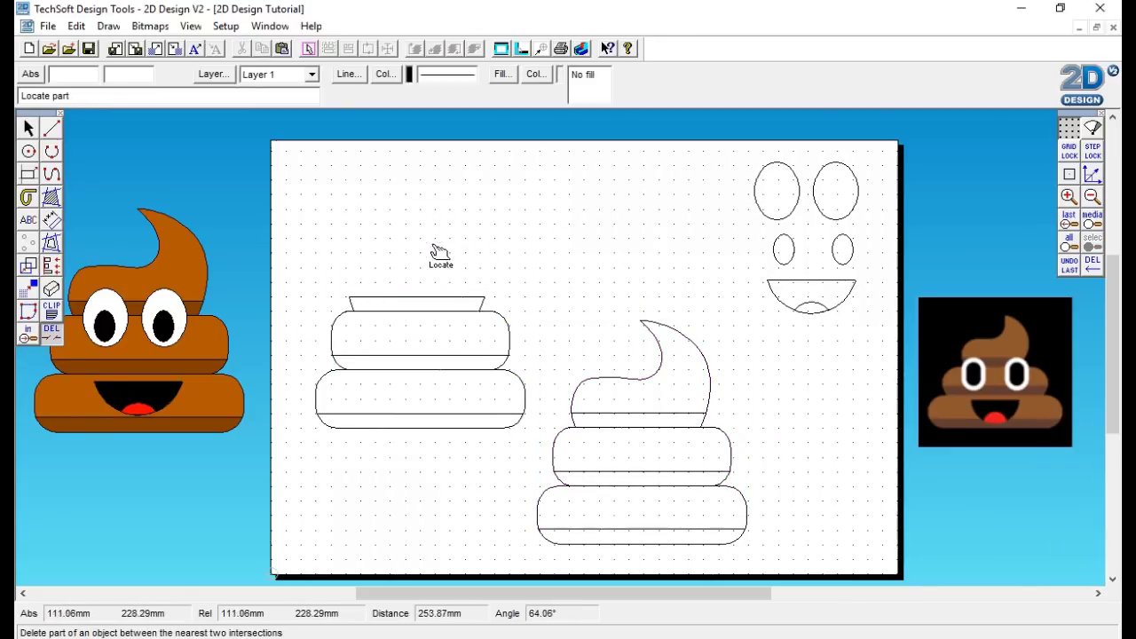
click(350, 322)
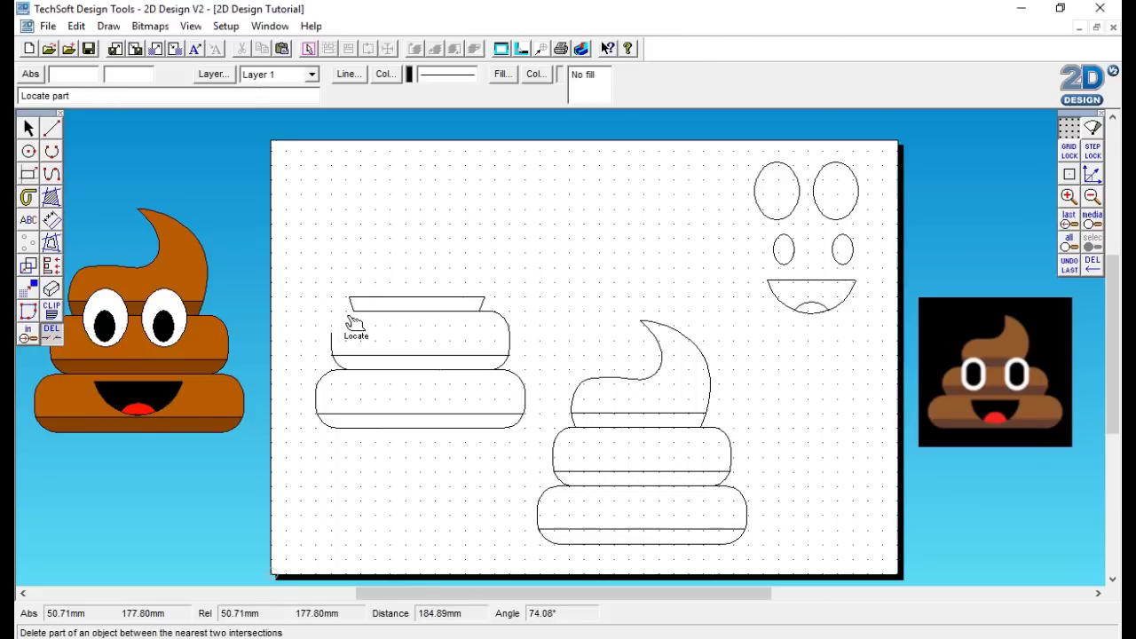
click(506, 328)
click(493, 316)
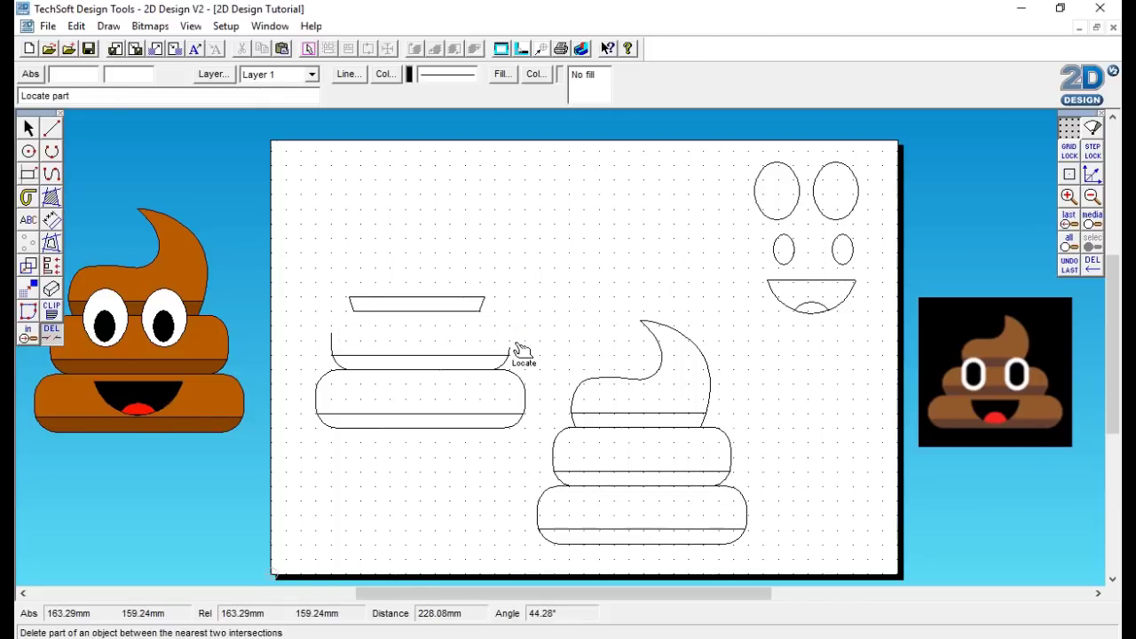
click(511, 351)
click(332, 347)
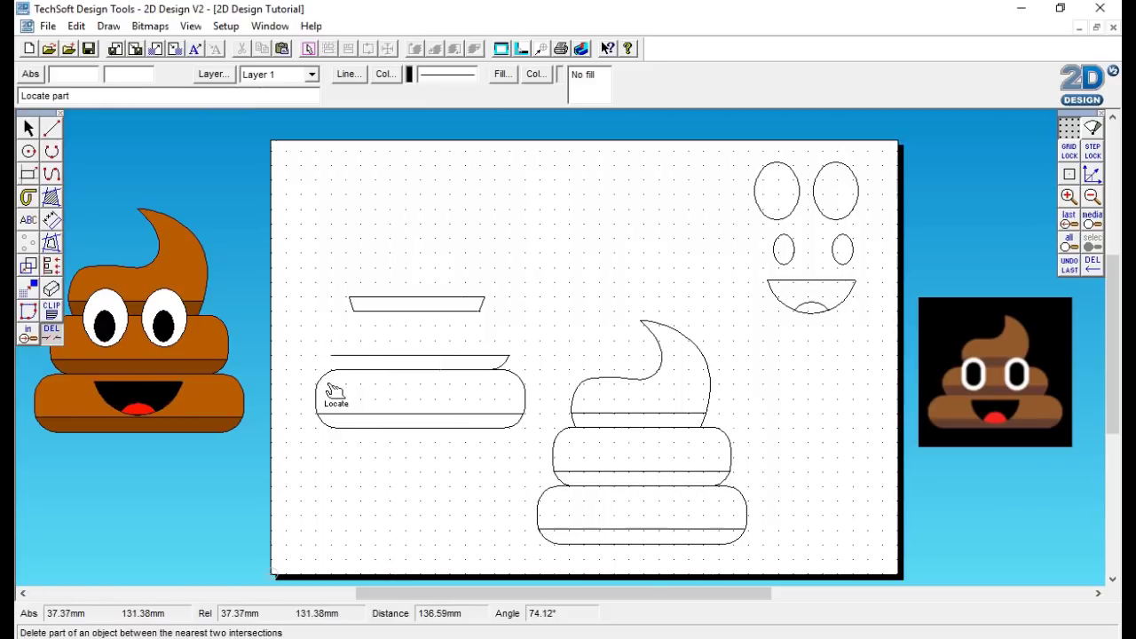
Undo the last deletion, then trim the lower band's top edge, corners and left edge.
click(78, 25)
click(53, 43)
click(51, 333)
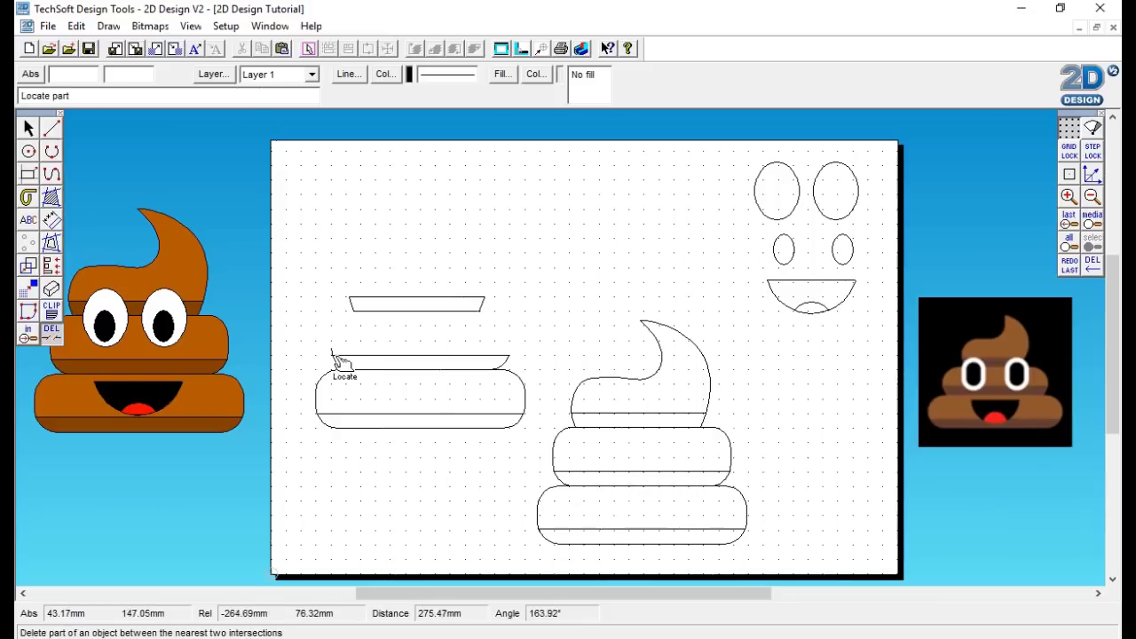
click(327, 382)
click(506, 380)
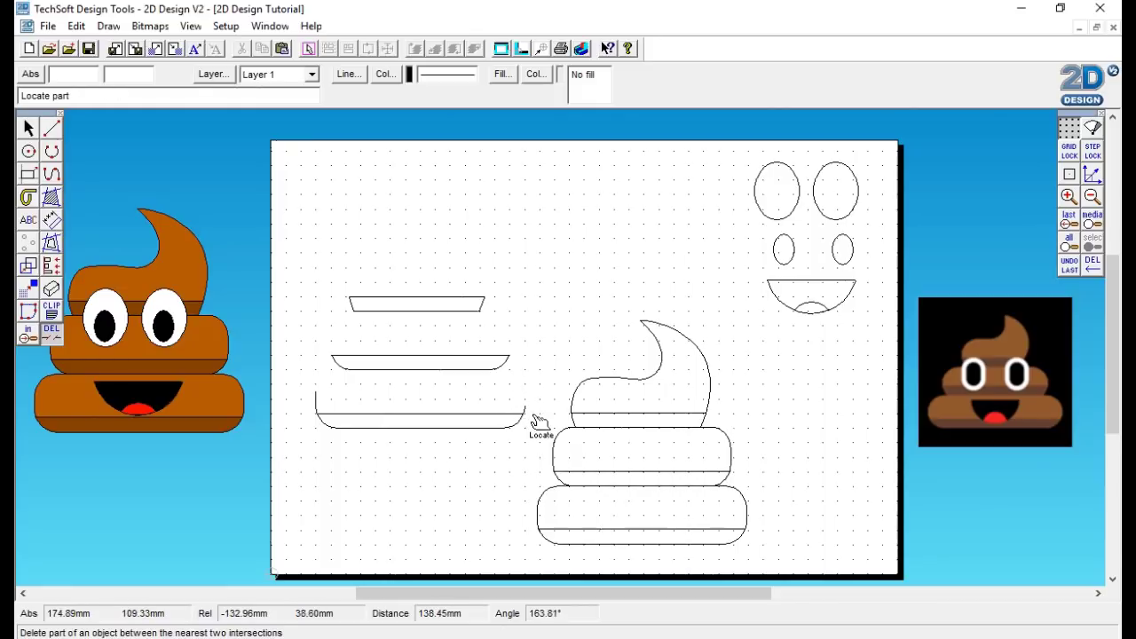
click(319, 401)
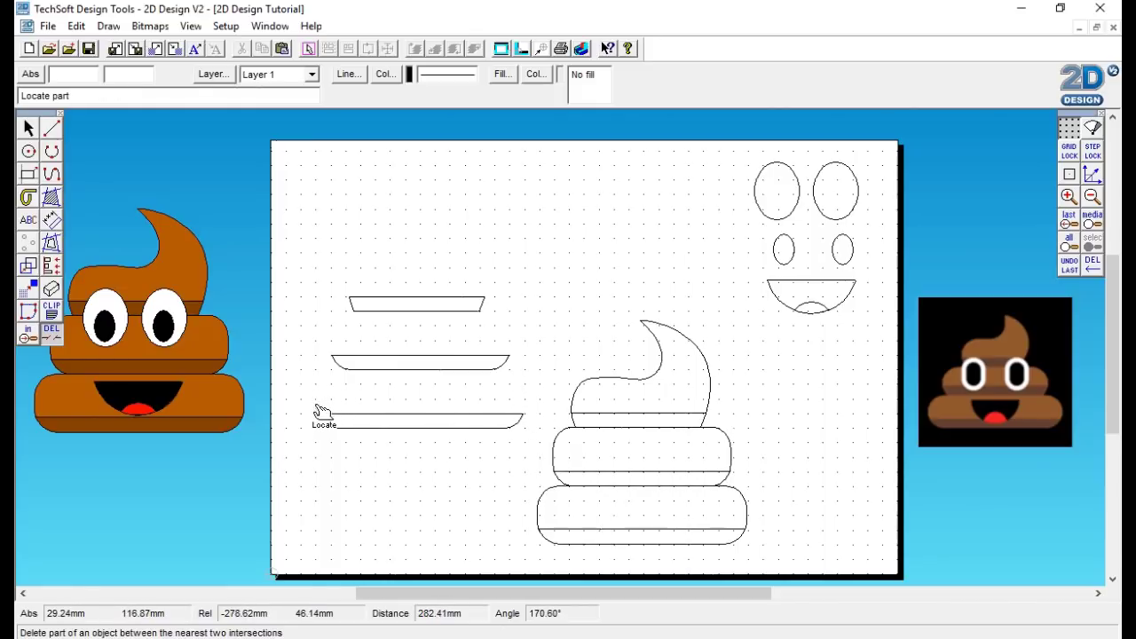
click(52, 152)
Stack the top, middle and lower bands one under another at the page's top left.
click(30, 128)
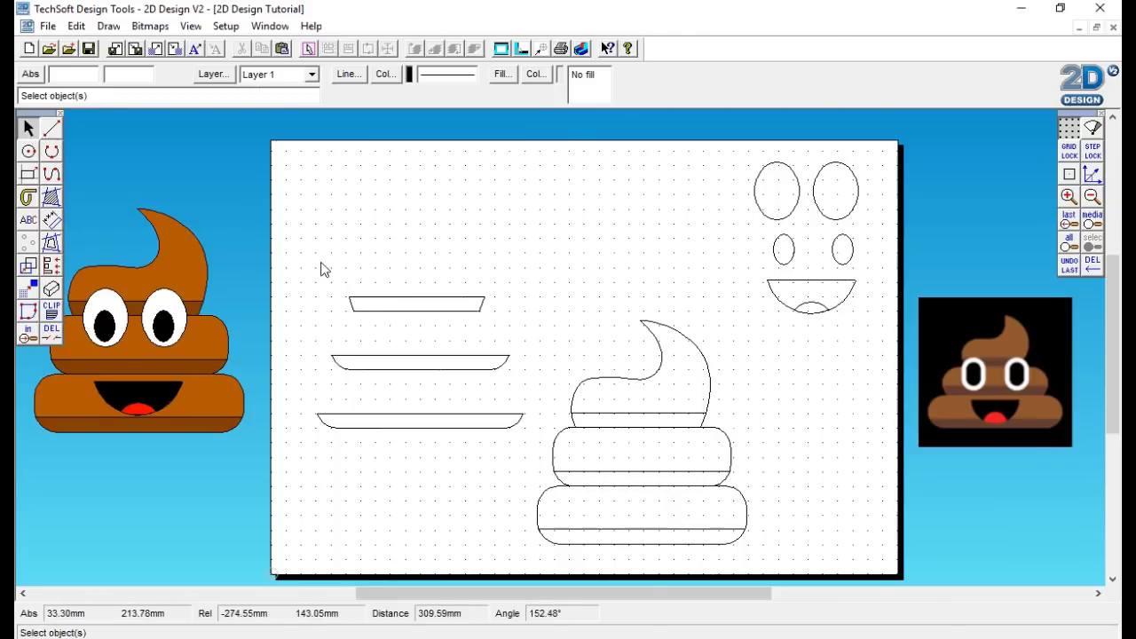
drag(322, 262, 497, 325)
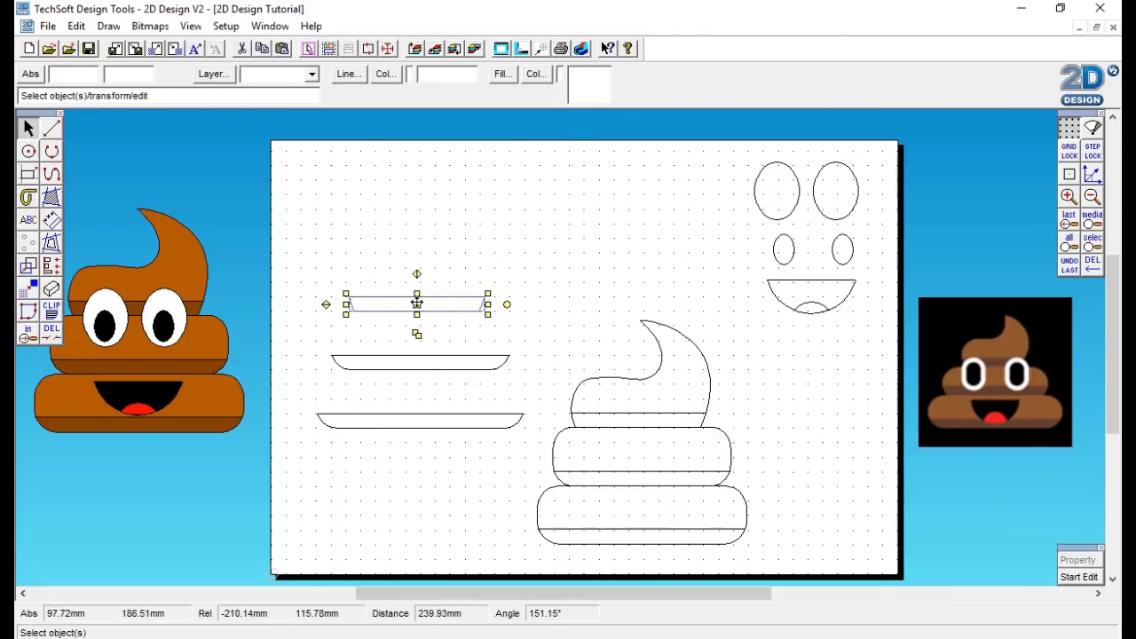
drag(416, 302, 357, 174)
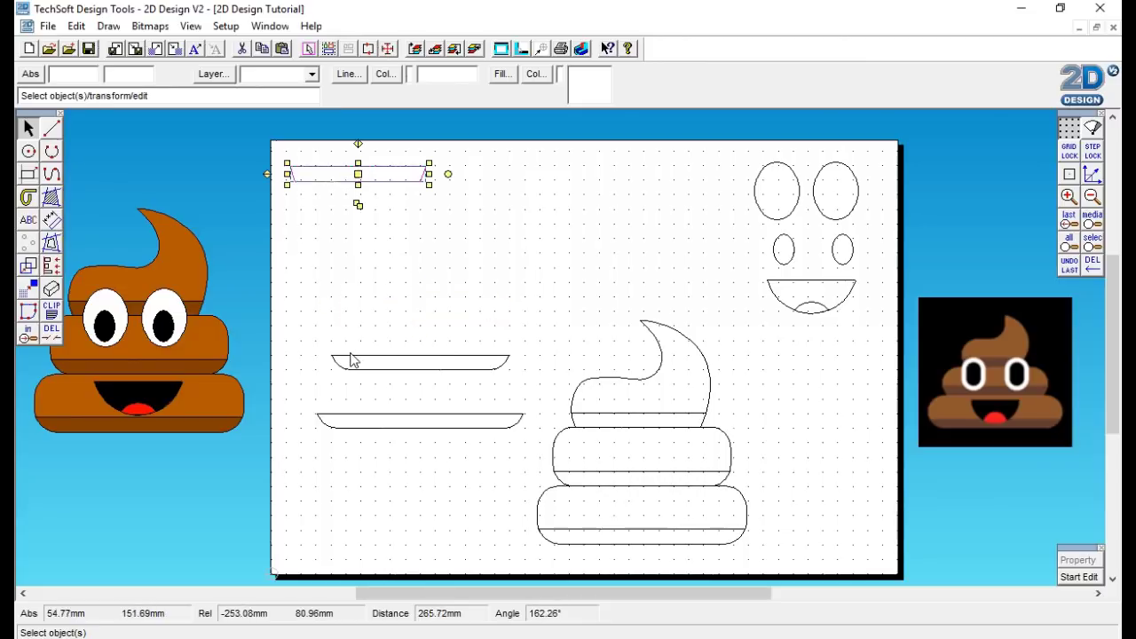
drag(325, 335, 524, 384)
drag(420, 363, 371, 213)
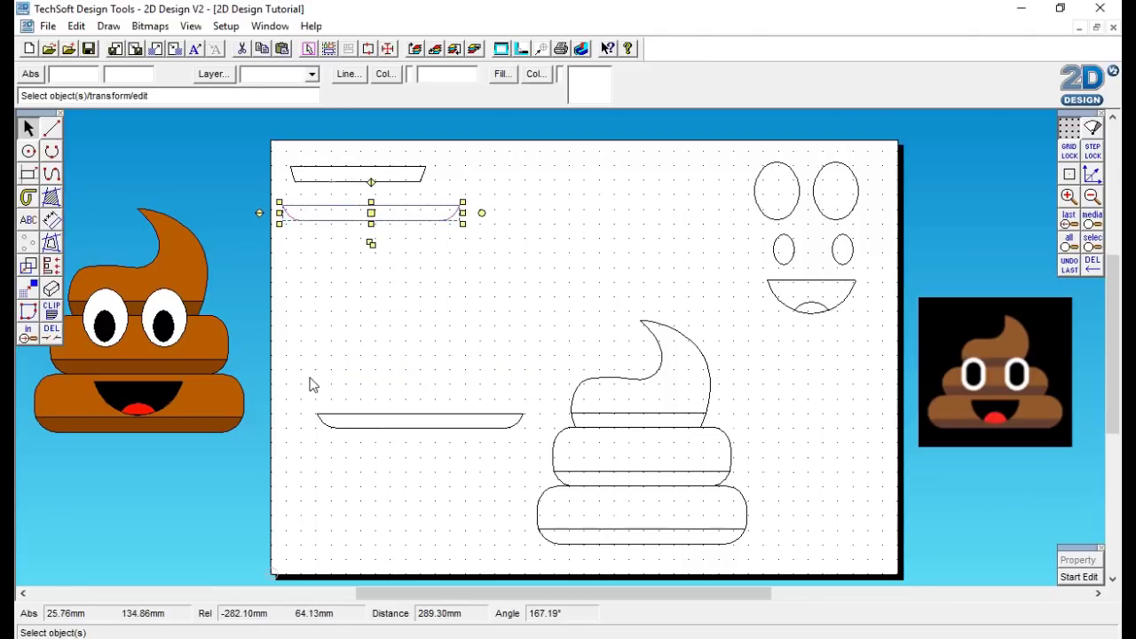
drag(309, 380, 535, 450)
drag(420, 420, 385, 254)
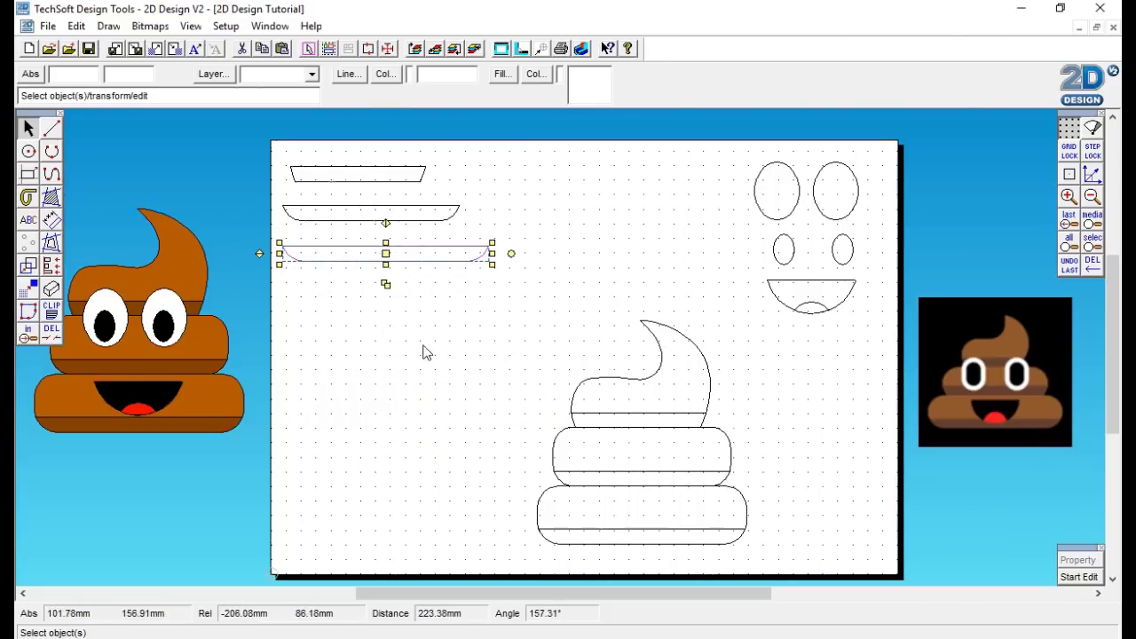
Delete the body copy's inner band lines, leaving only its outer silhouette.
click(51, 333)
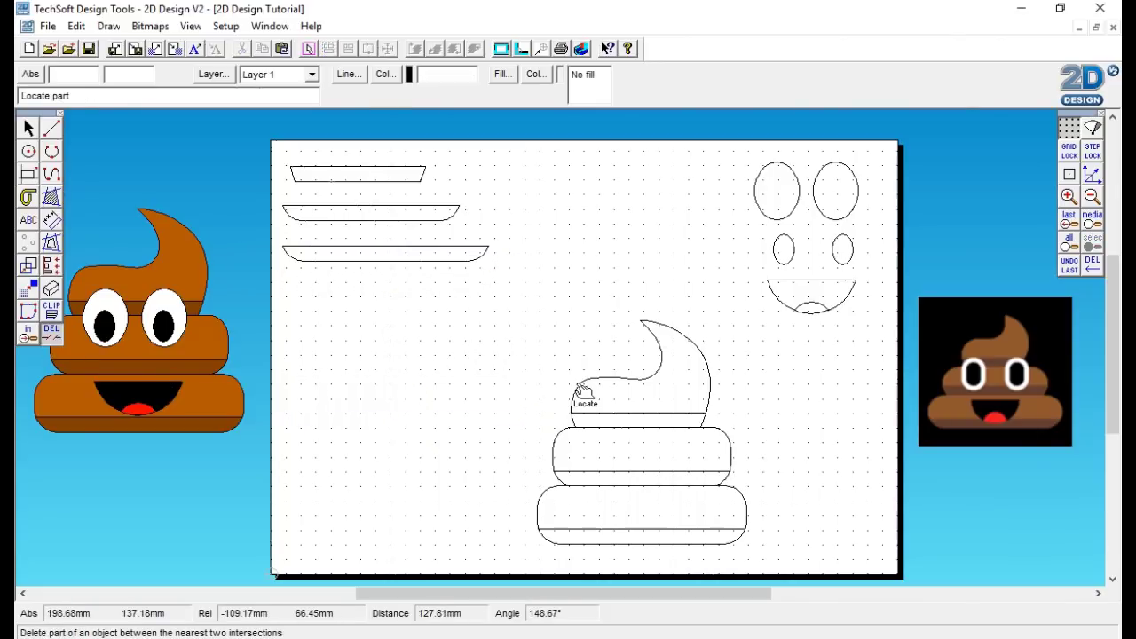
click(646, 413)
click(641, 430)
click(637, 472)
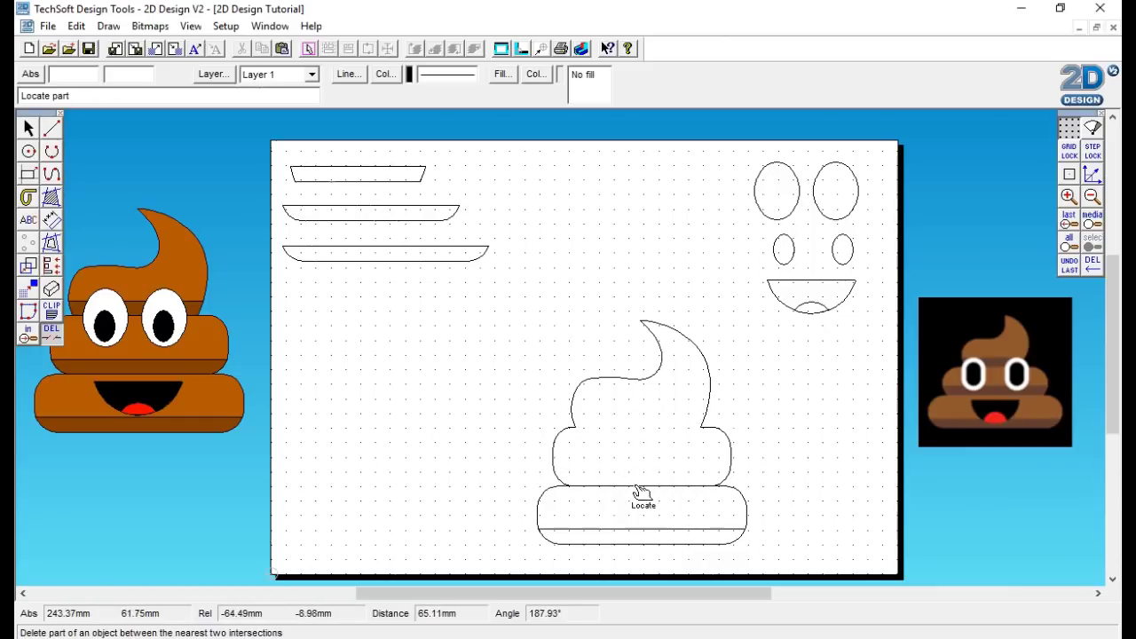
click(637, 486)
click(635, 530)
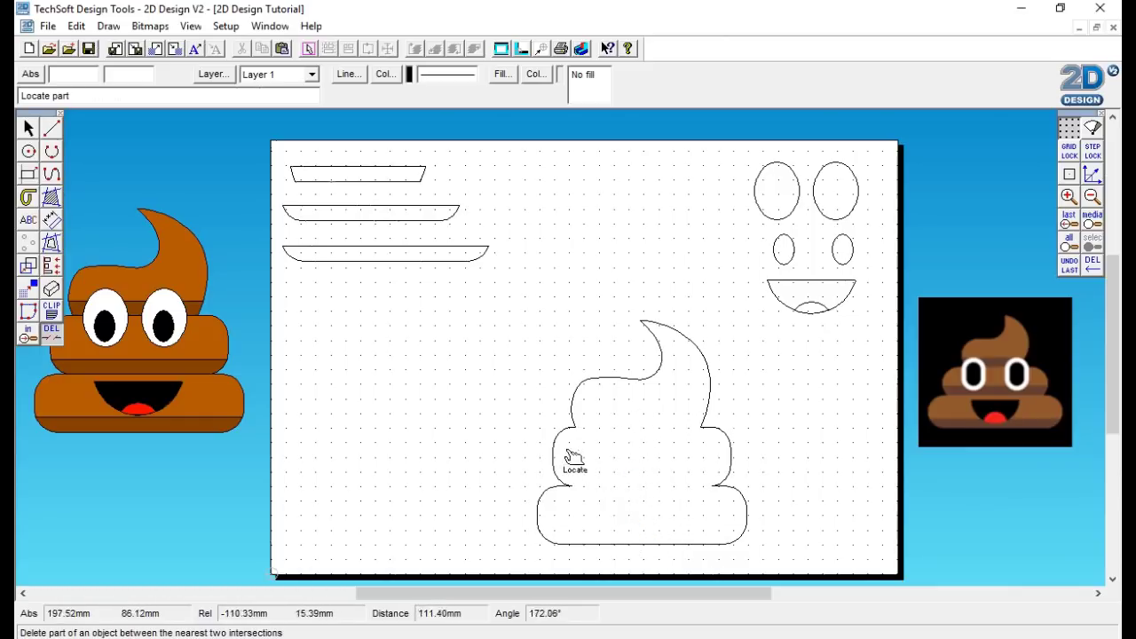
Move the body silhouette to the page's lower left, below the stacked bands.
click(27, 129)
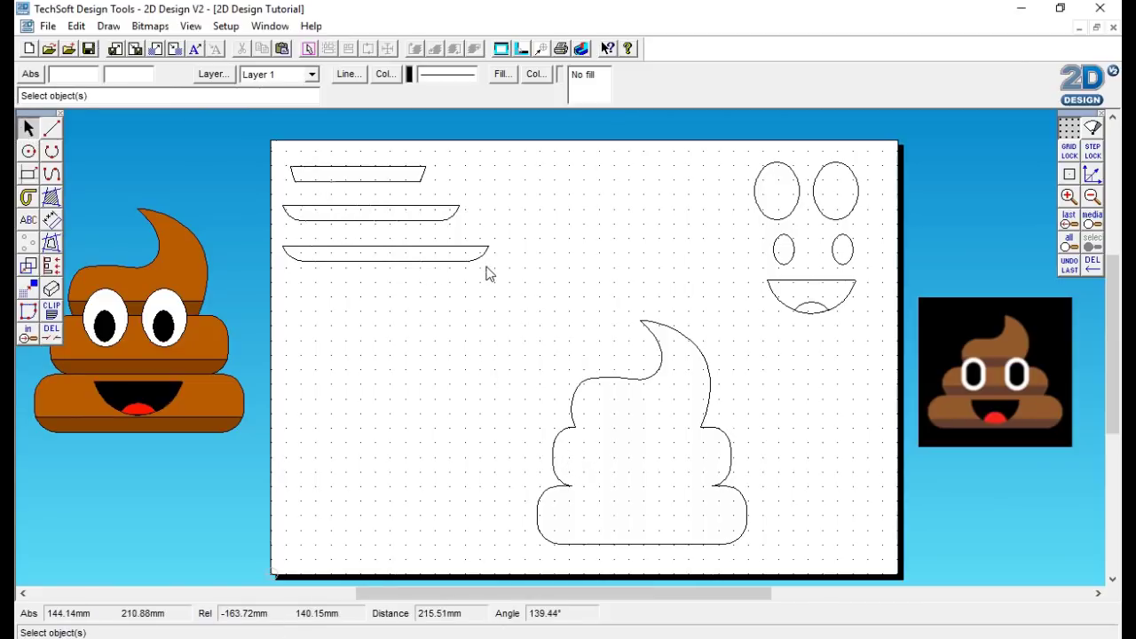
drag(499, 299, 765, 543)
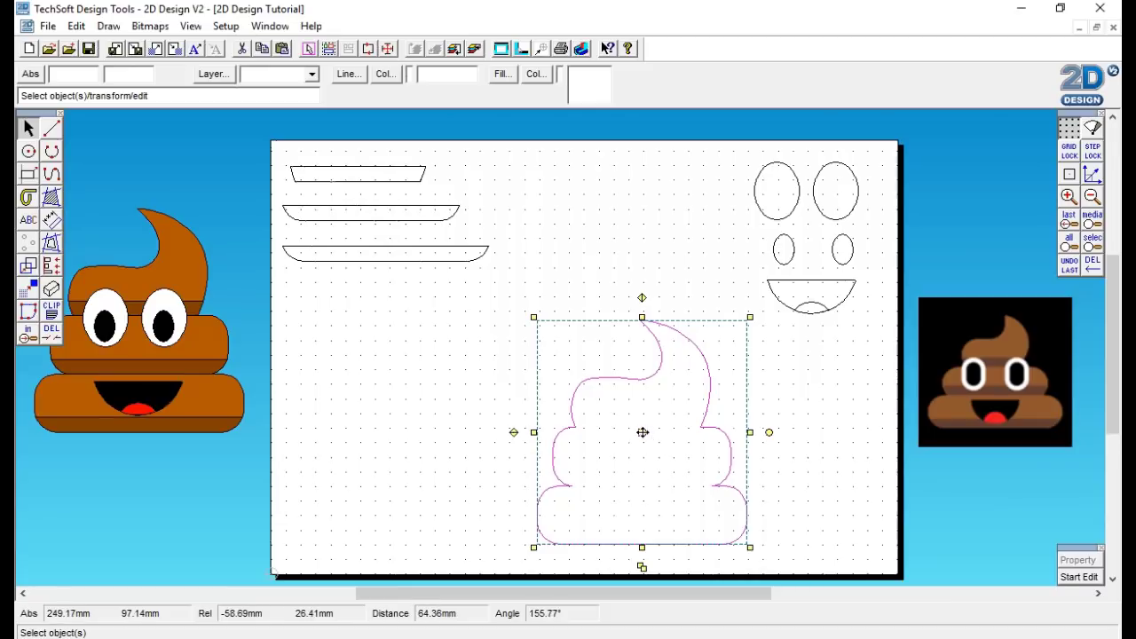
drag(641, 432, 396, 440)
drag(480, 240, 328, 148)
click(352, 166)
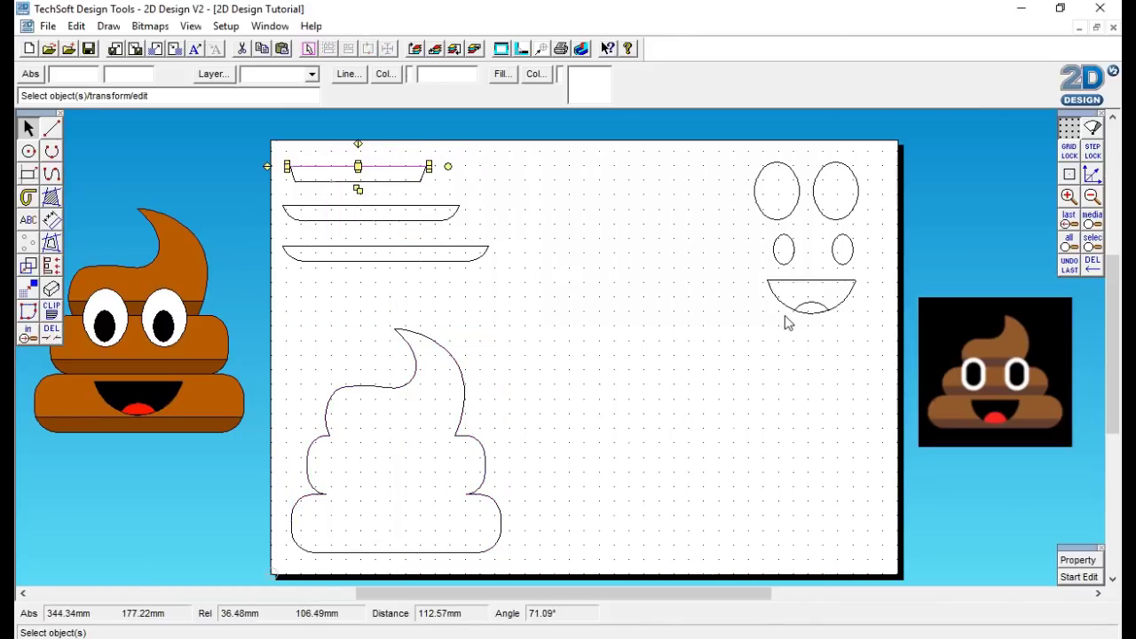
click(659, 316)
mouse_move(506, 5)
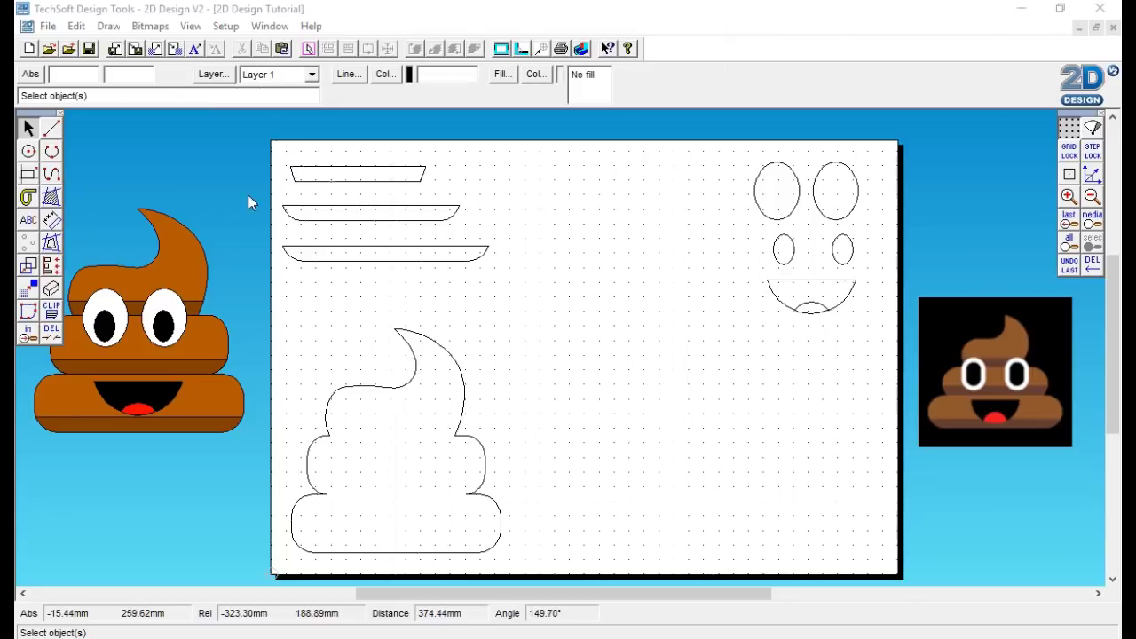
Start the mechanism square with the Rectangle tool, setting its first corner.
click(29, 175)
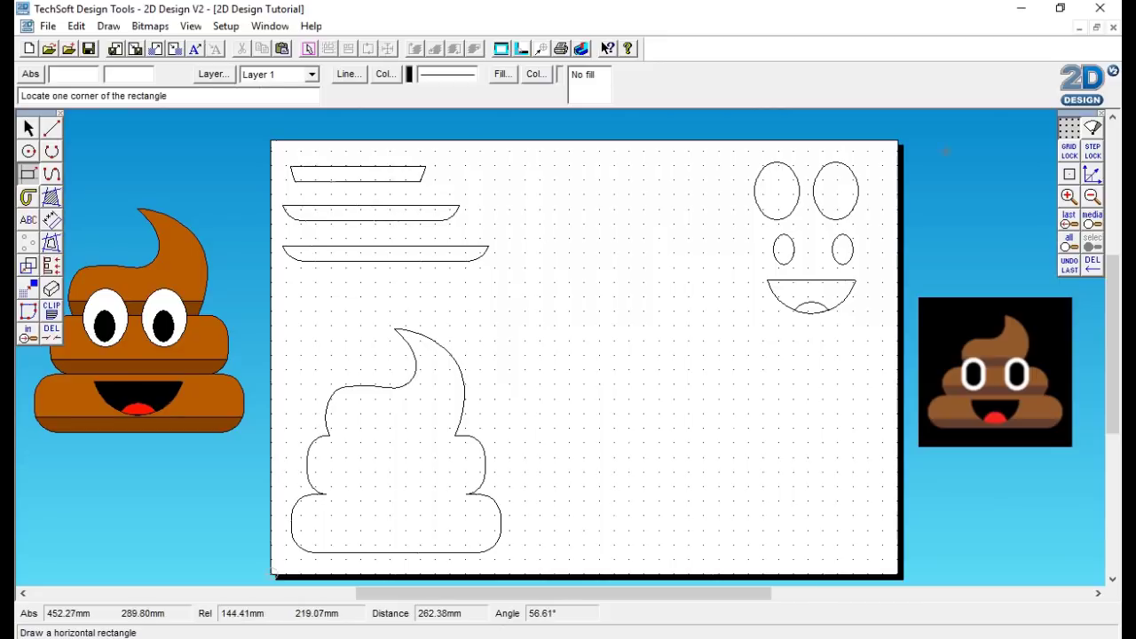
click(525, 193)
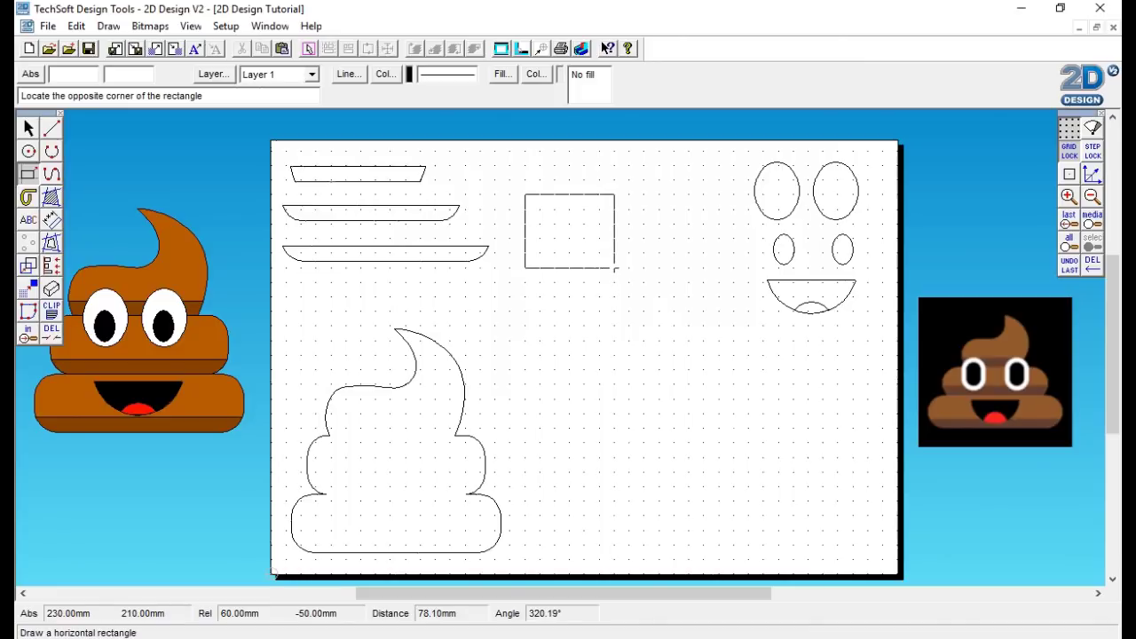
Set the X and Y grid spacing to 5 mm.
right_click(1071, 153)
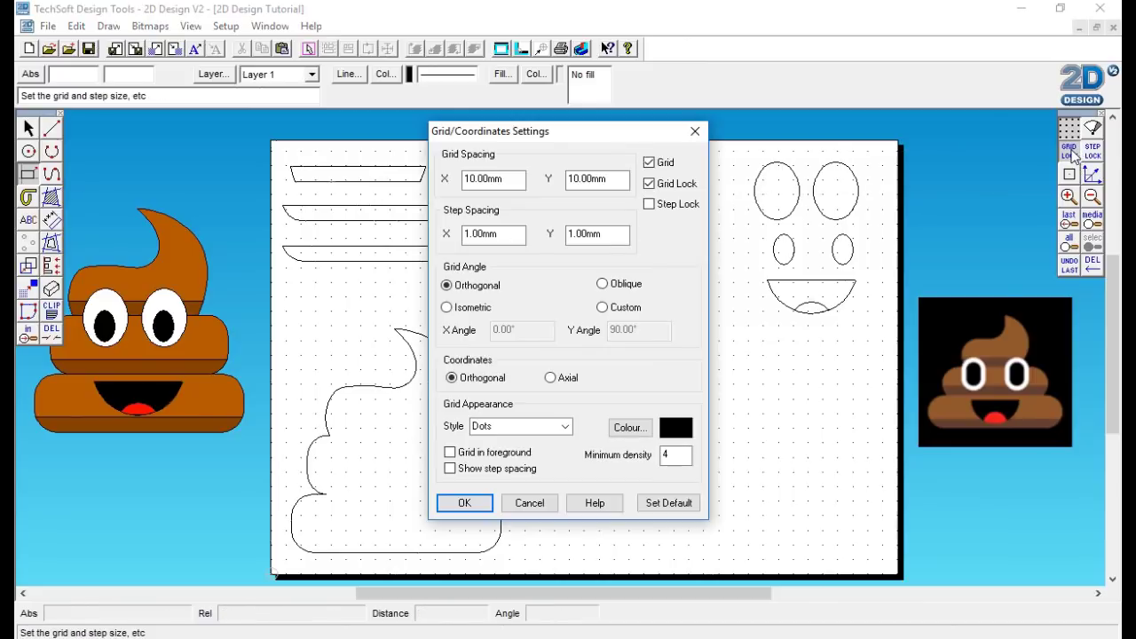
double_click(600, 179)
click(513, 177)
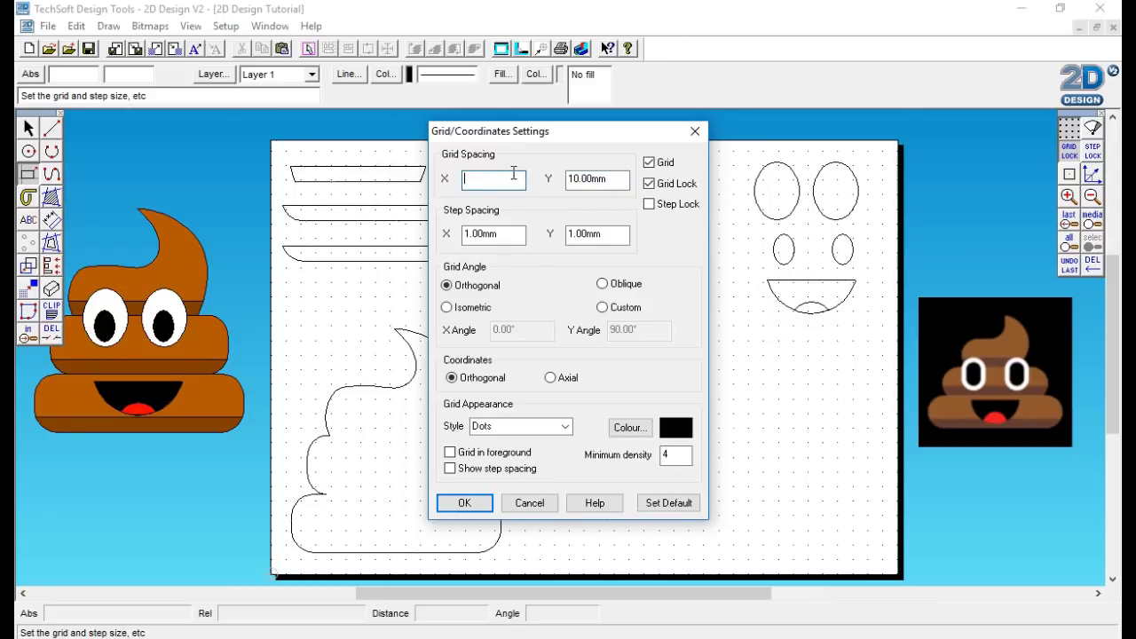
double_click(611, 177)
text(5)
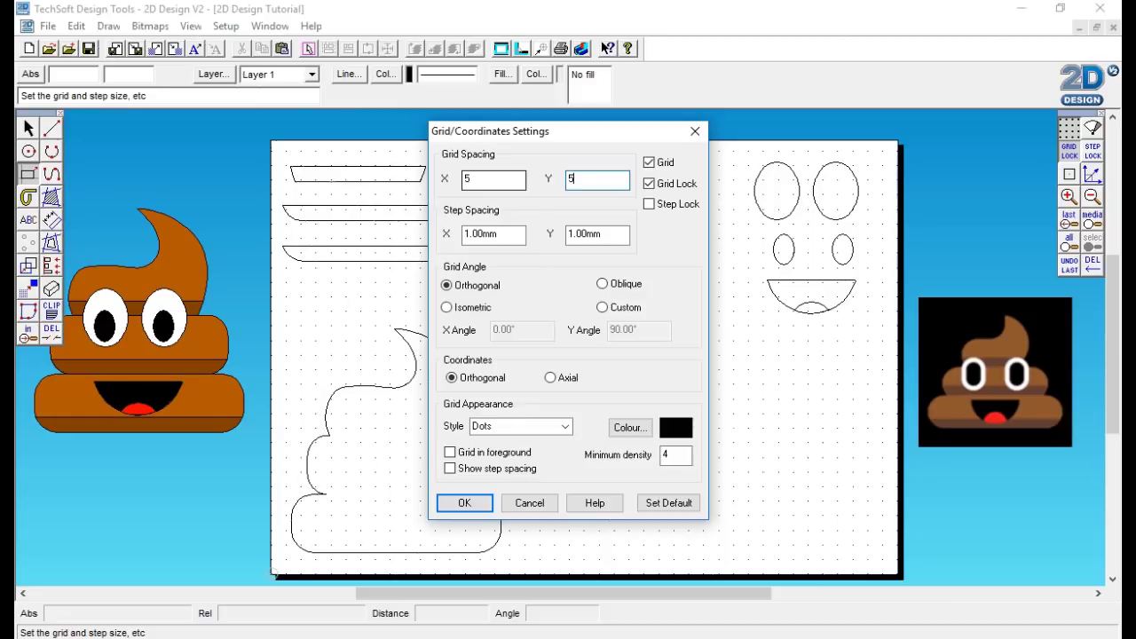
click(464, 504)
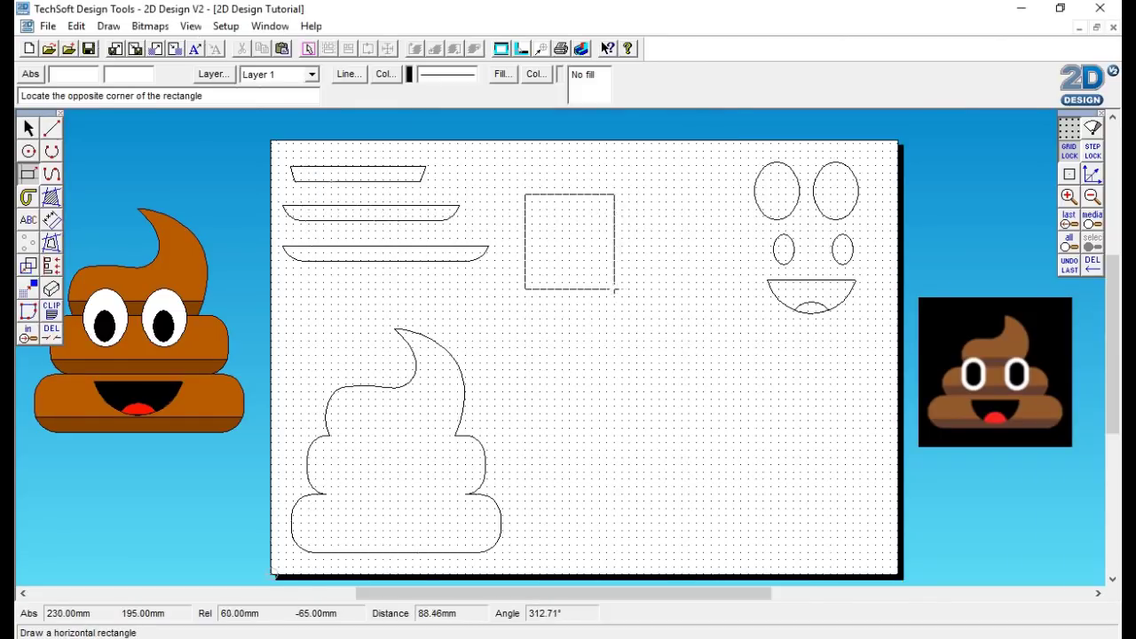
Finish the mechanism rectangle and cancel an unwanted second rectangle.
click(607, 289)
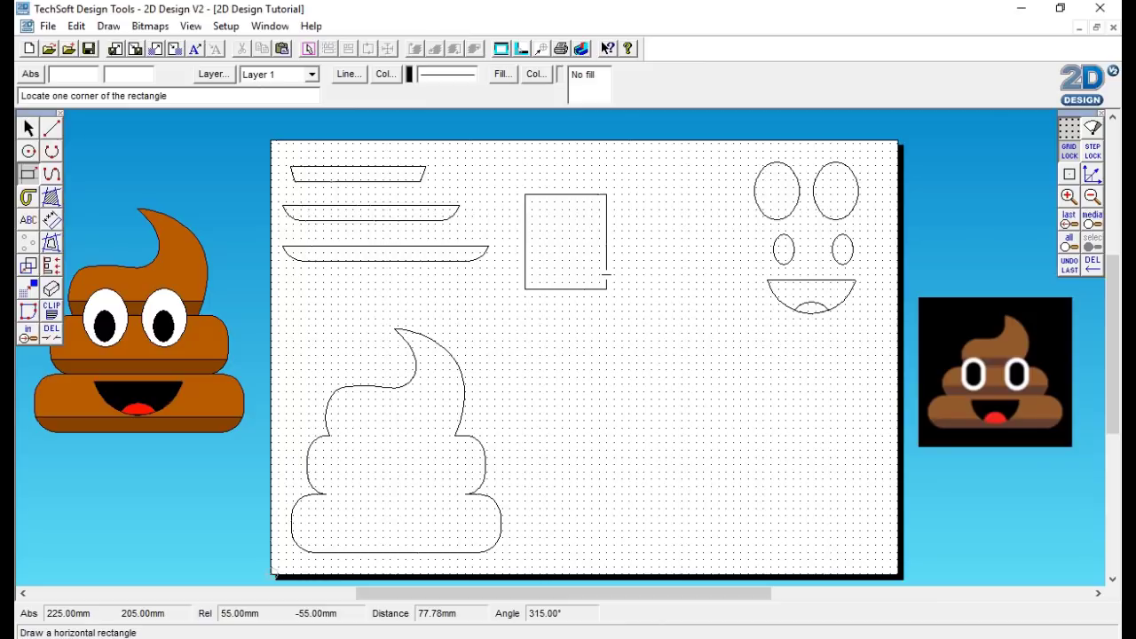
click(608, 276)
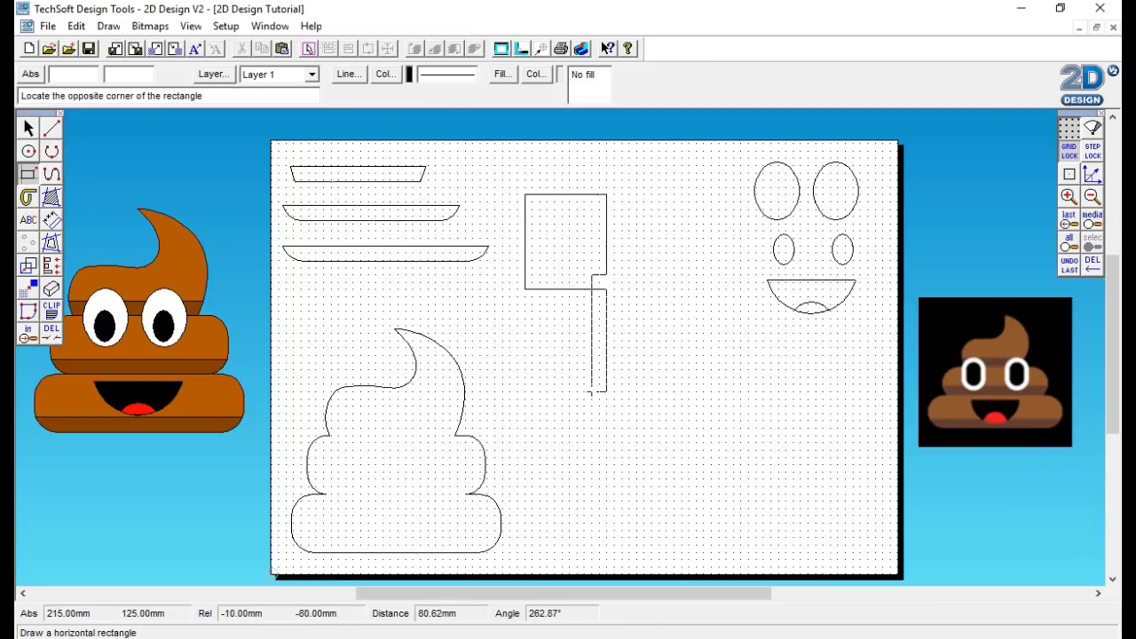
right_click(591, 390)
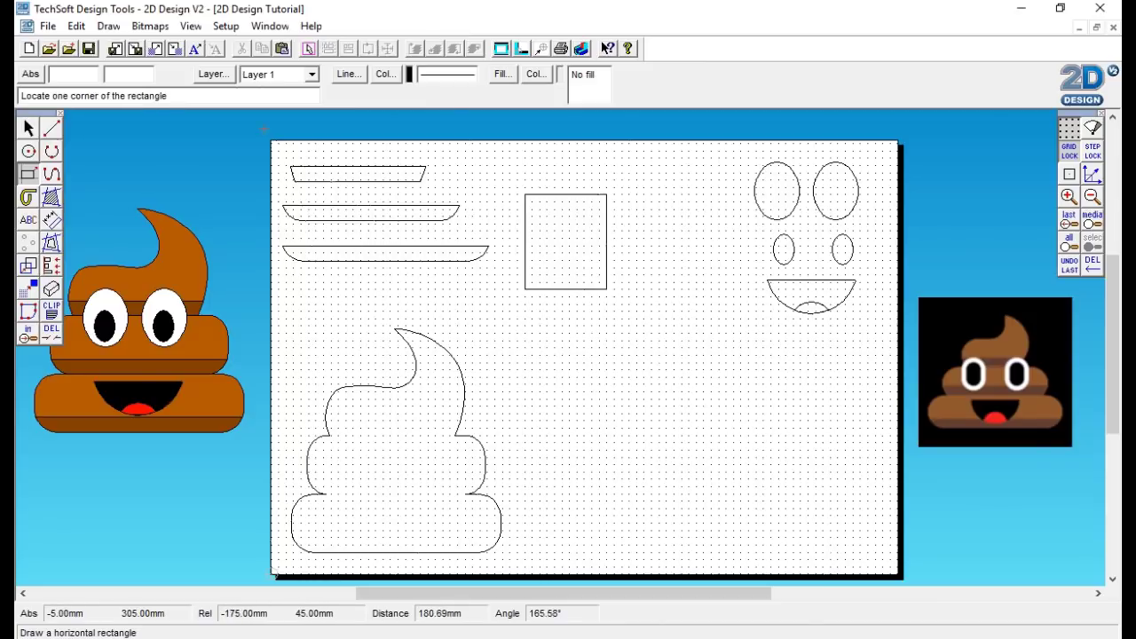
click(27, 128)
Move the rectangle into the swirl shape, then out to the page's lower right.
click(525, 240)
click(565, 241)
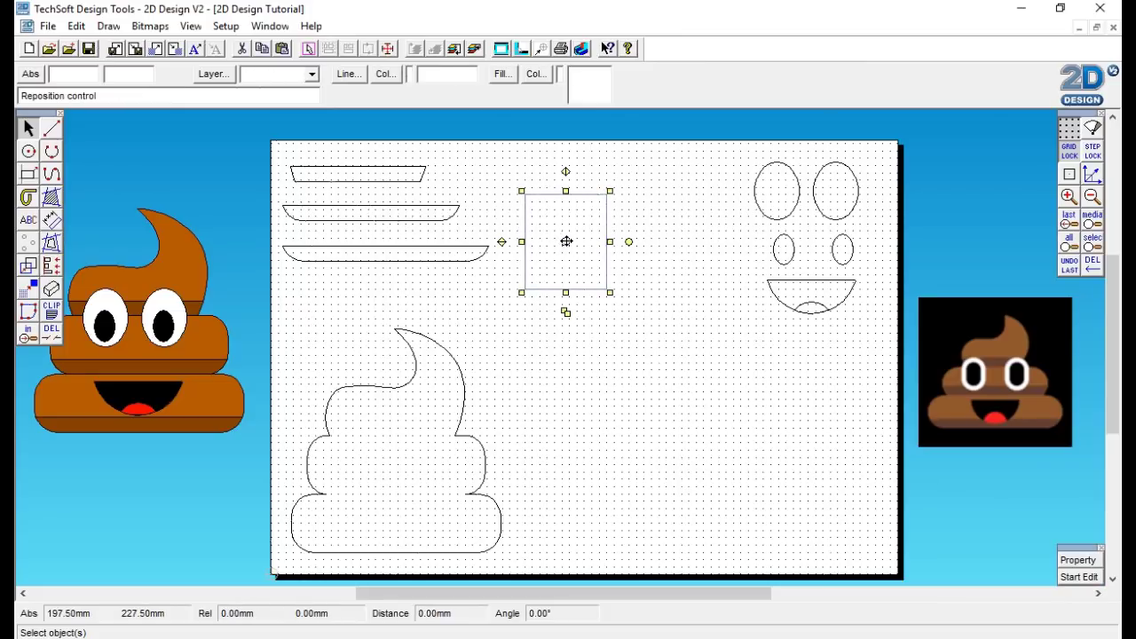
click(399, 470)
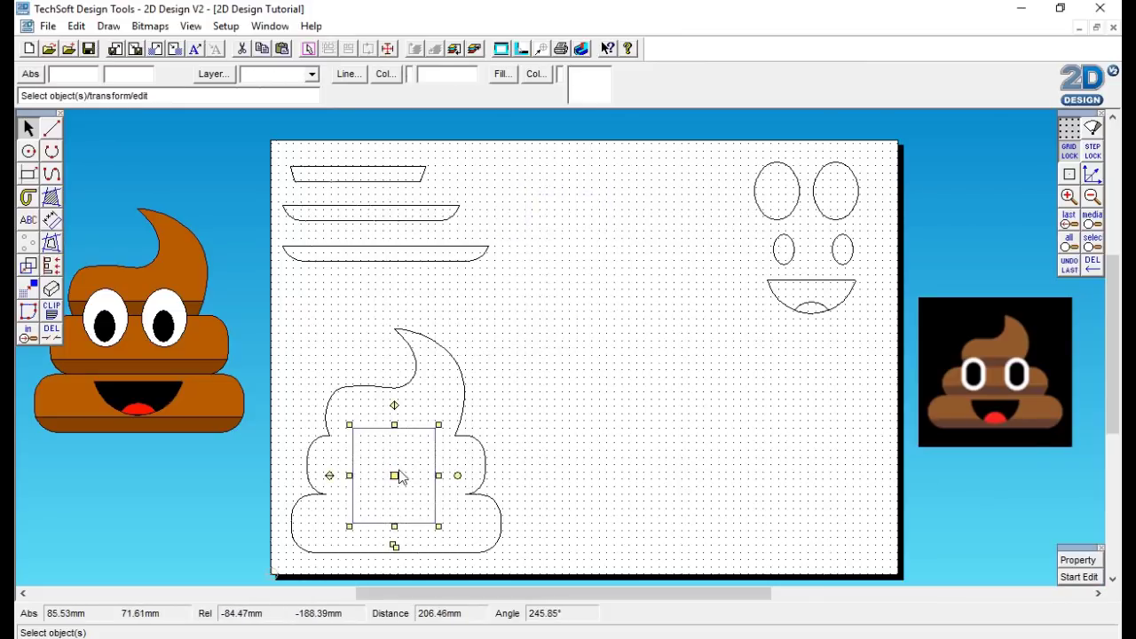
click(576, 489)
click(399, 478)
click(391, 473)
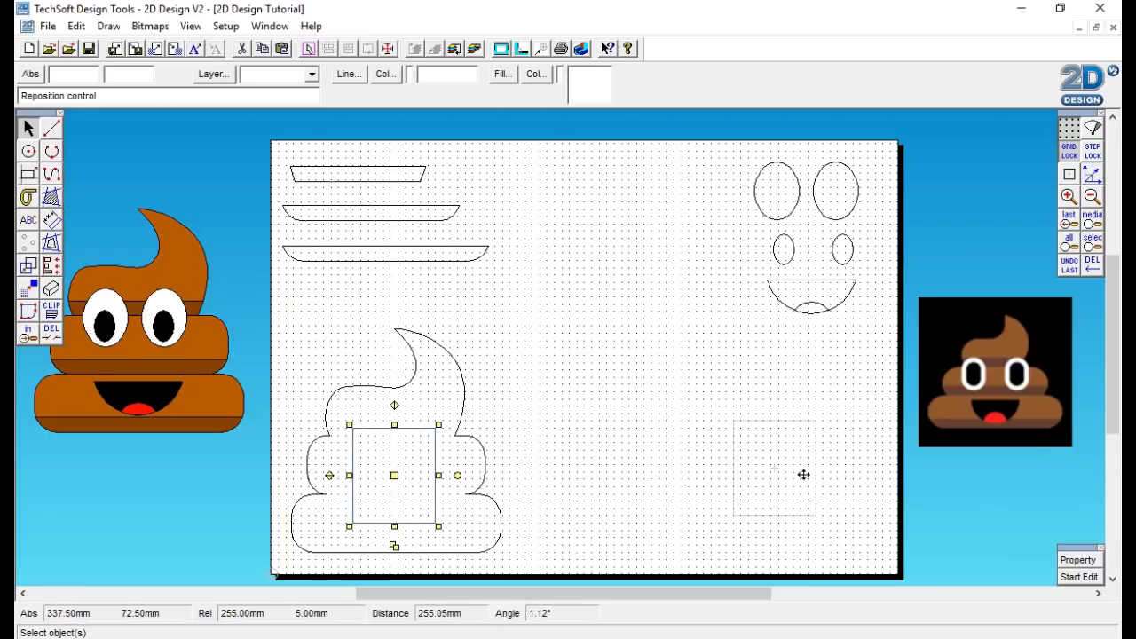
click(797, 490)
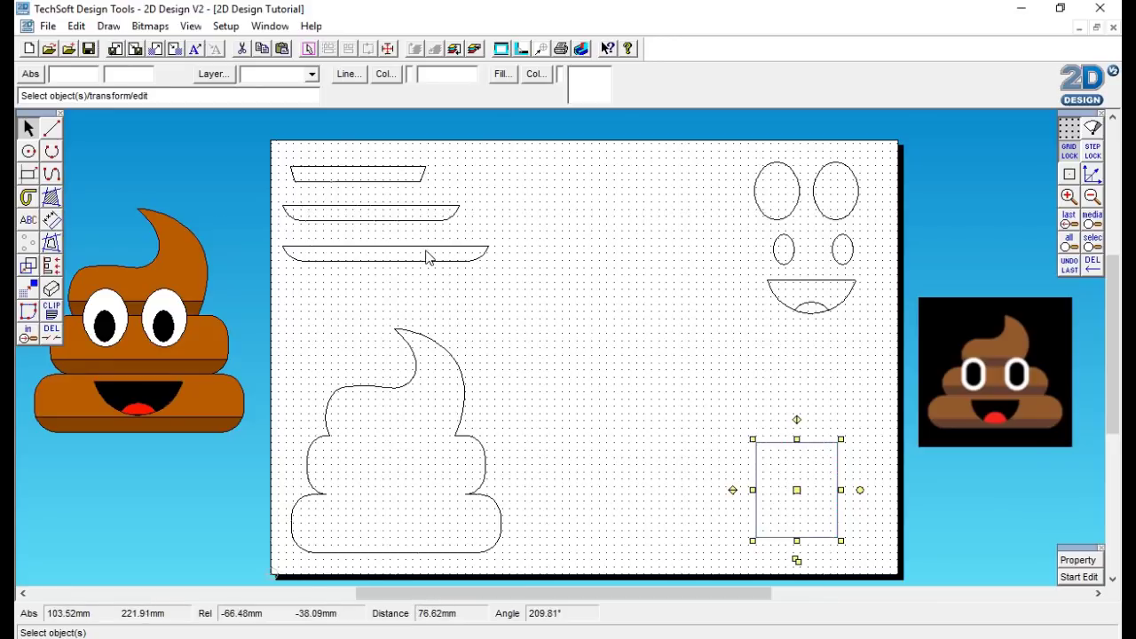
Select the bars, swirl and face outlines, then settle the rectangle back at lower right.
drag(273, 132, 544, 578)
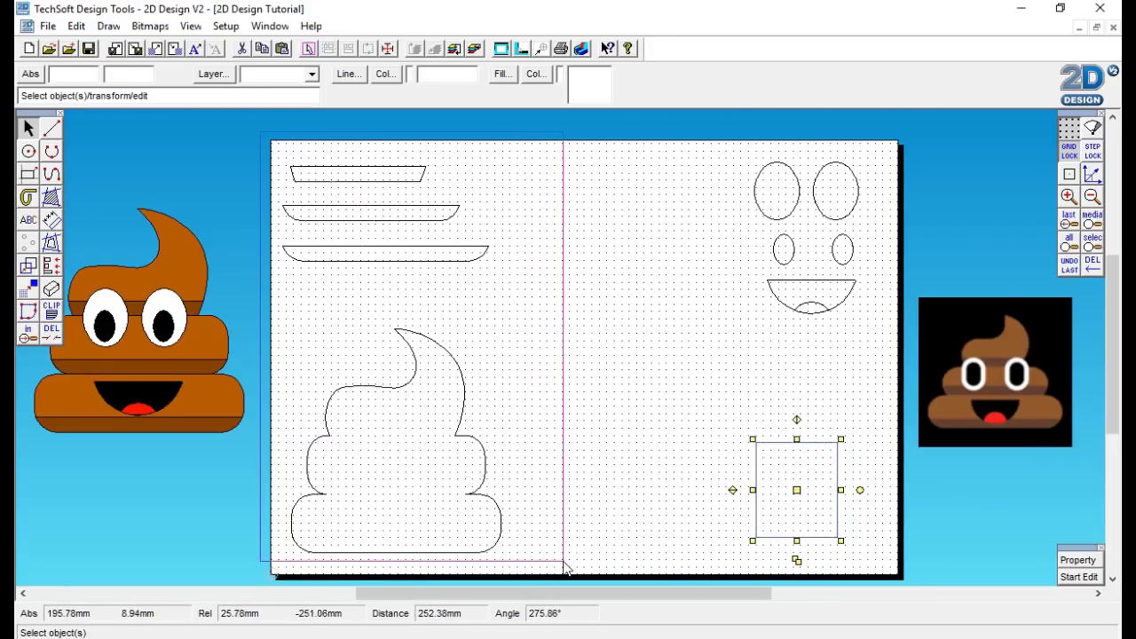
drag(565, 566, 566, 568)
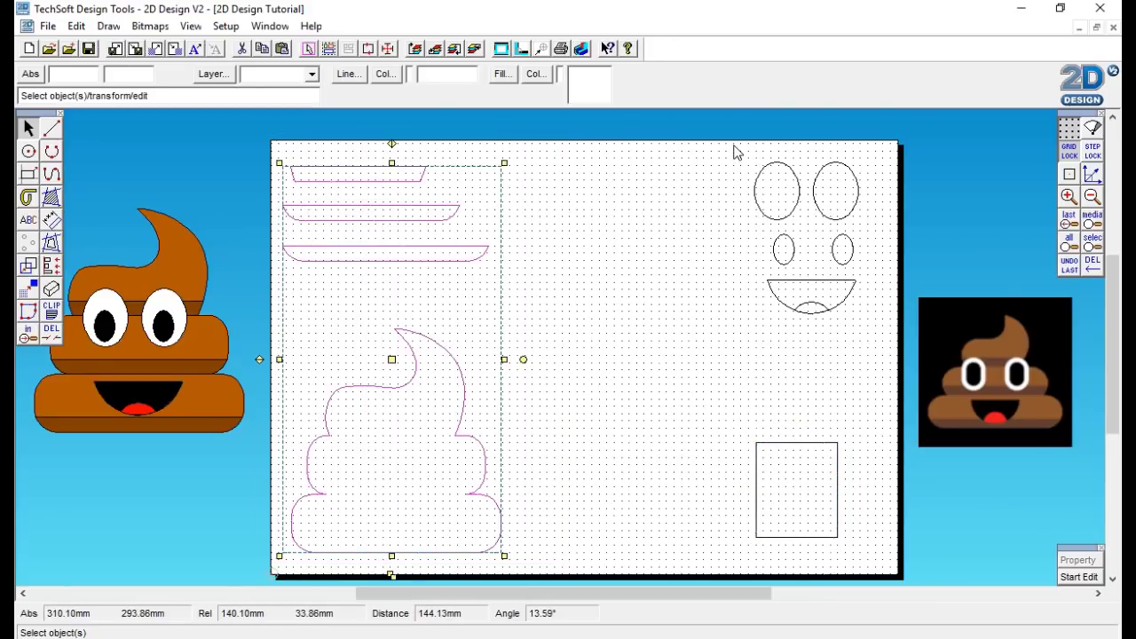
shift+drag(735, 153, 885, 344)
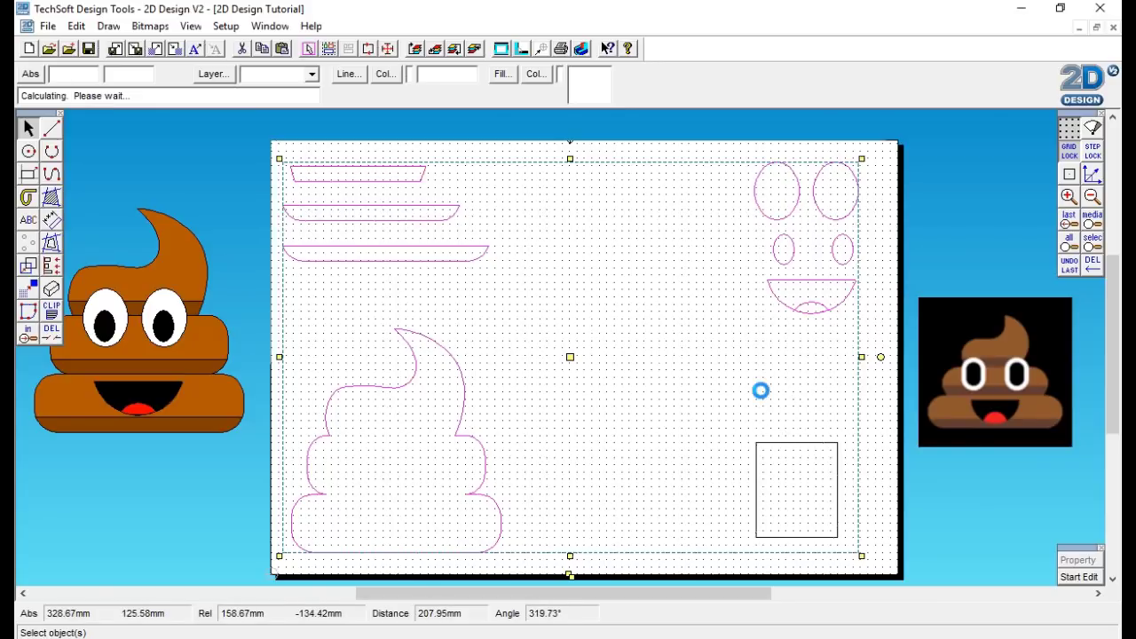
click(761, 390)
click(767, 443)
drag(796, 489, 399, 470)
click(411, 433)
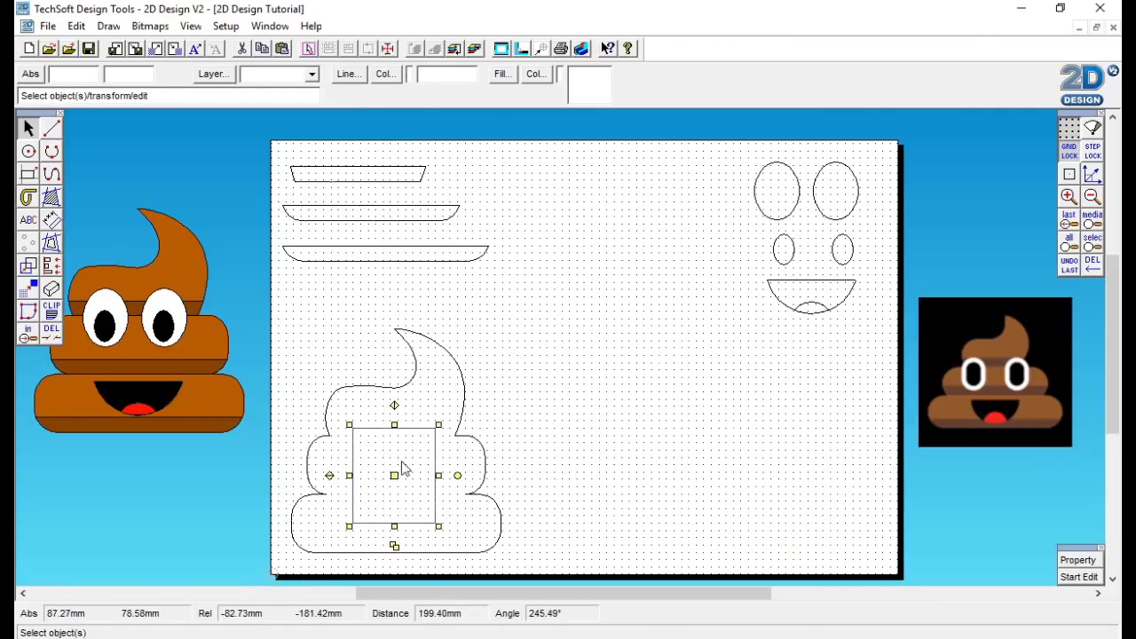
mouse_move(395, 470)
mouse_down()
mouse_move(727, 474)
mouse_move(812, 509)
mouse_up()
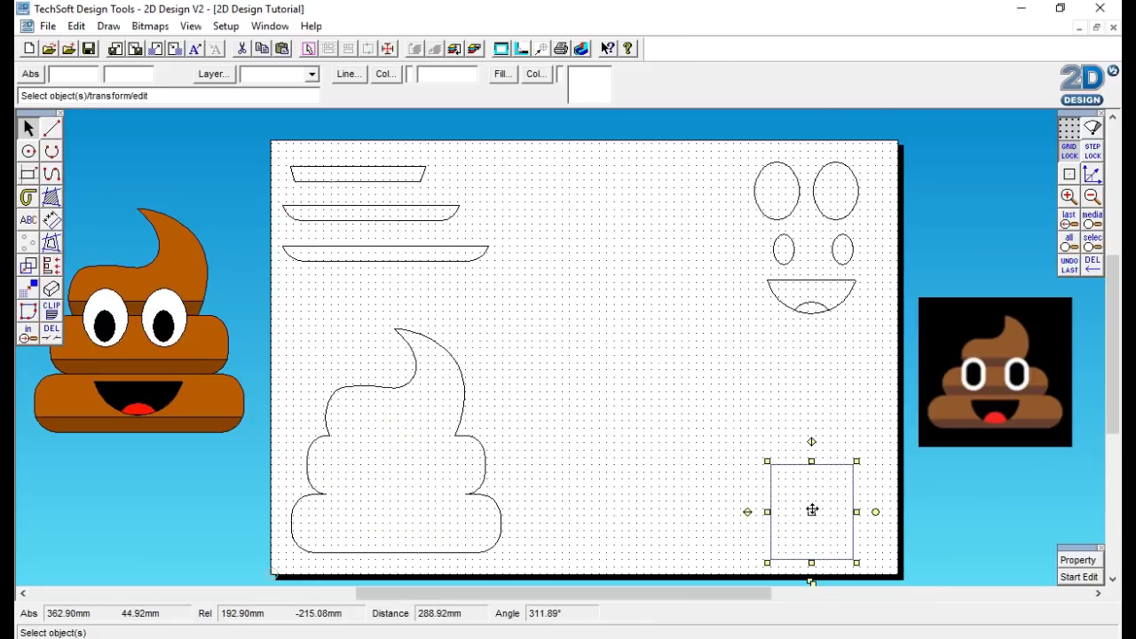
Set Microsoft Print to PDF to A4 landscape and match the drawing page to it.
click(47, 26)
click(72, 306)
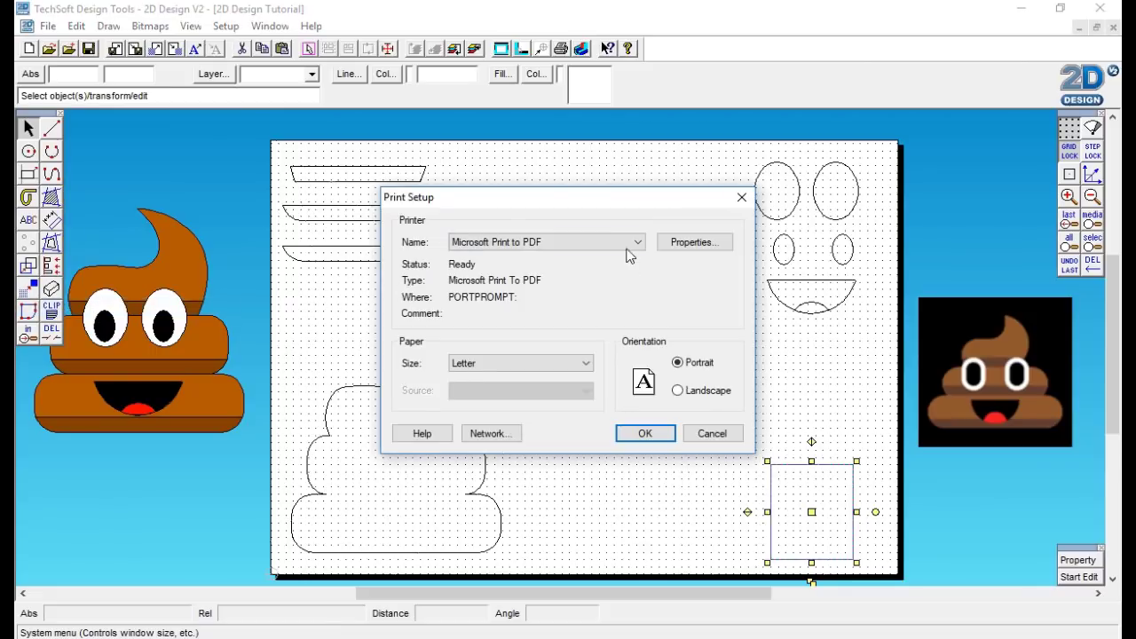
click(638, 241)
click(638, 241)
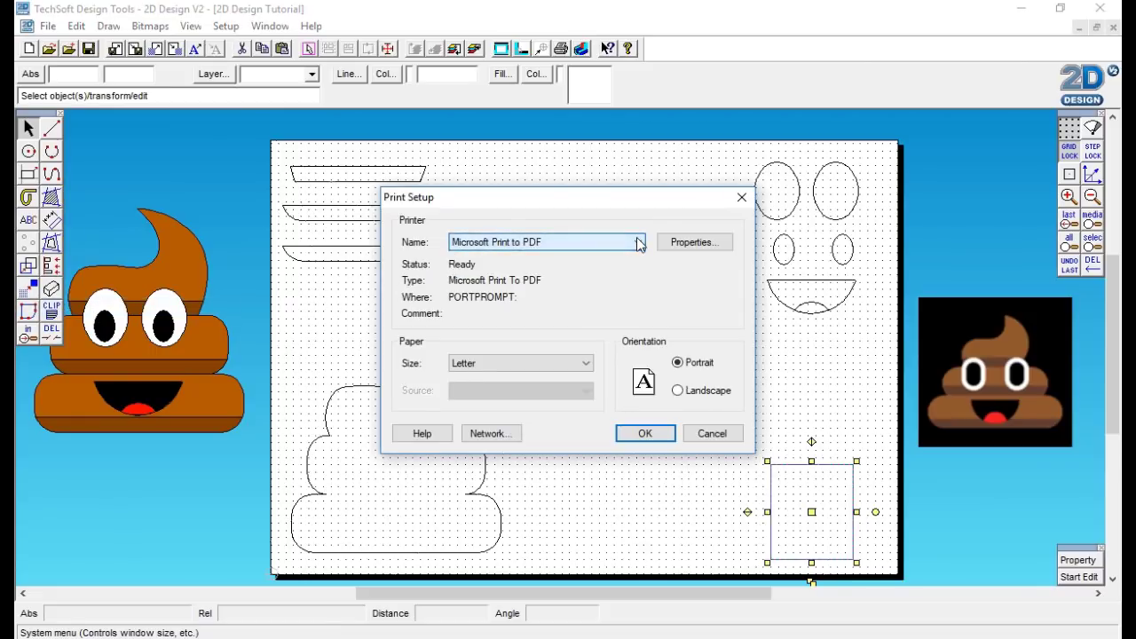
click(581, 363)
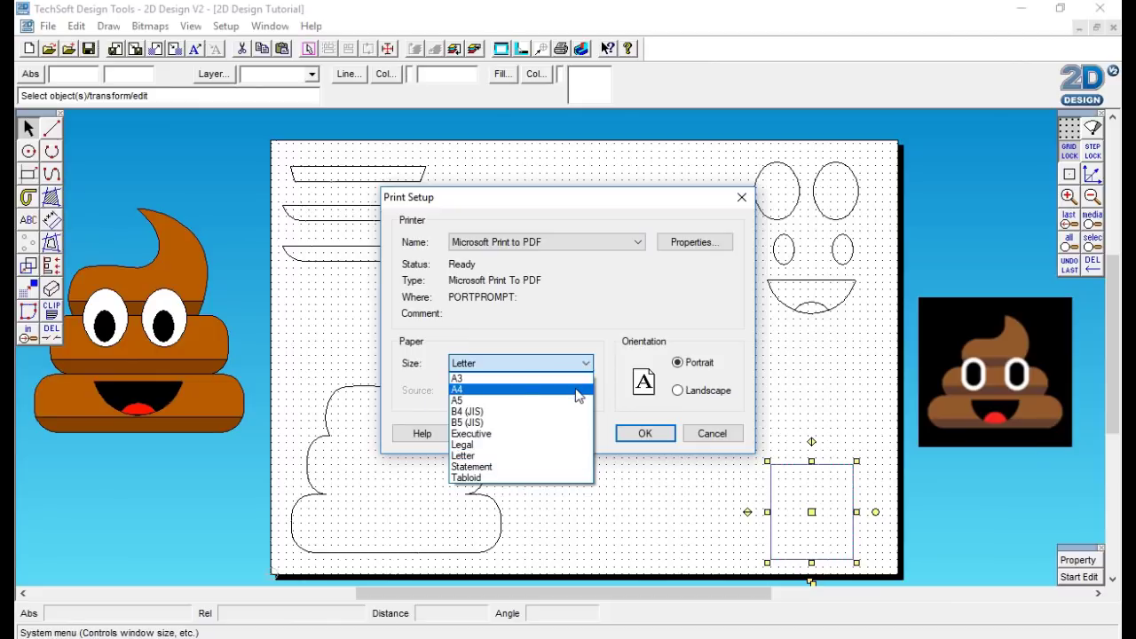
click(580, 389)
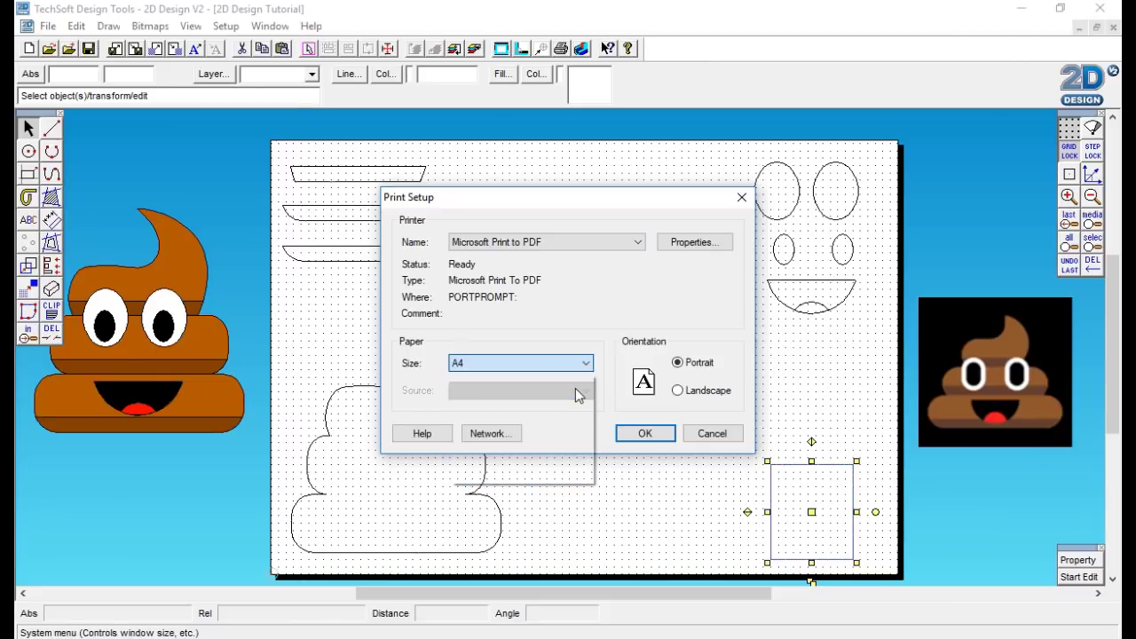
click(679, 391)
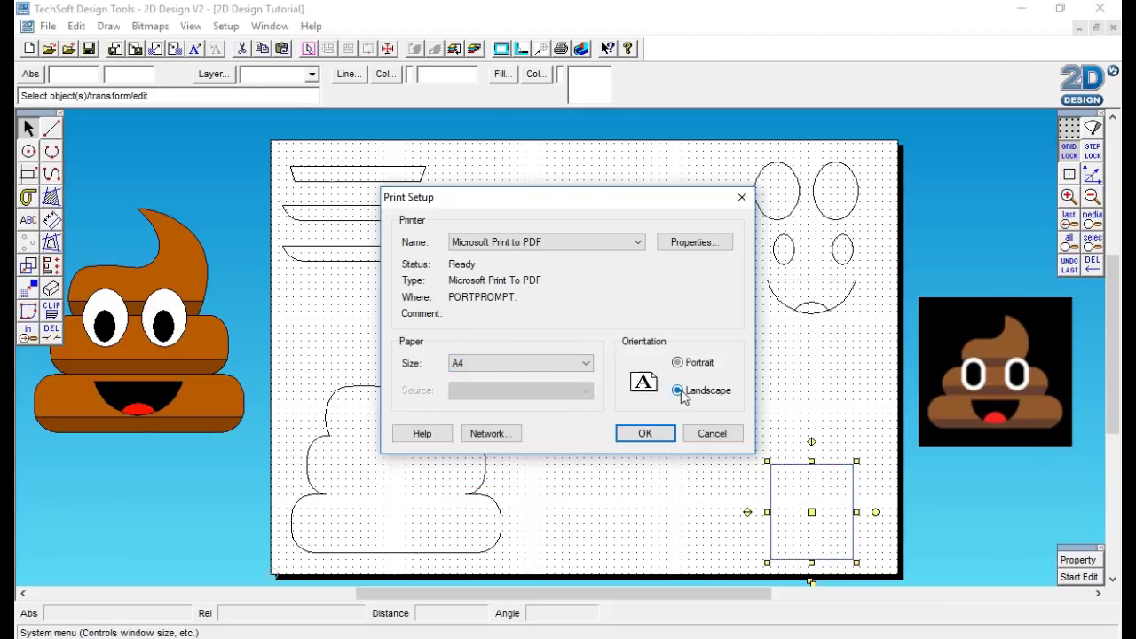
click(646, 434)
click(638, 373)
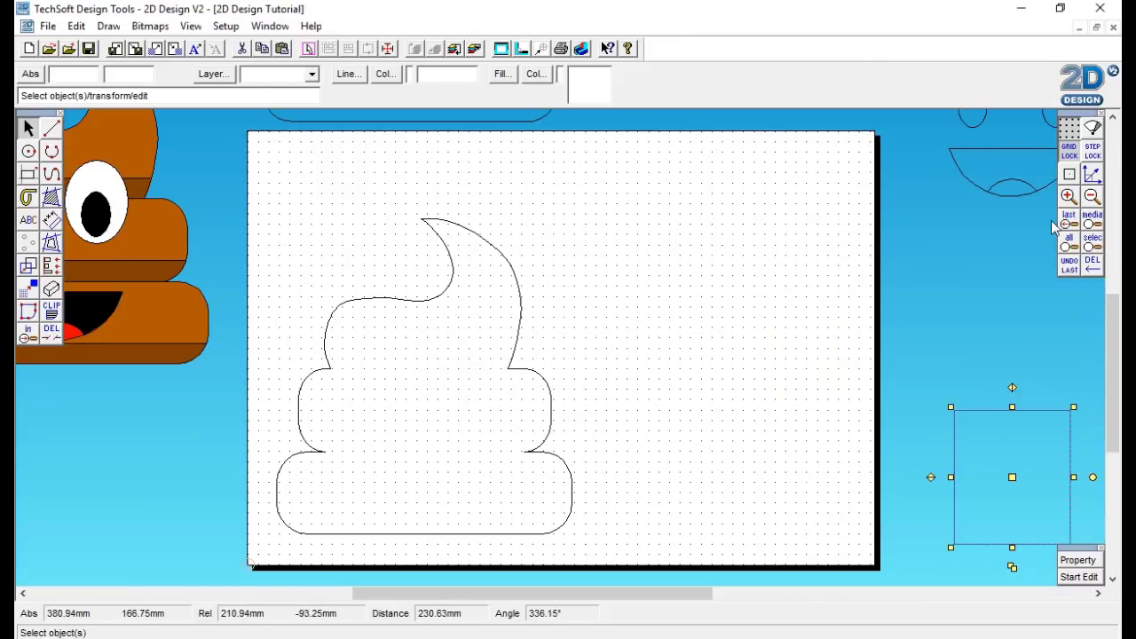
Zoom out and move the face outlines onto the page's right side.
click(1092, 196)
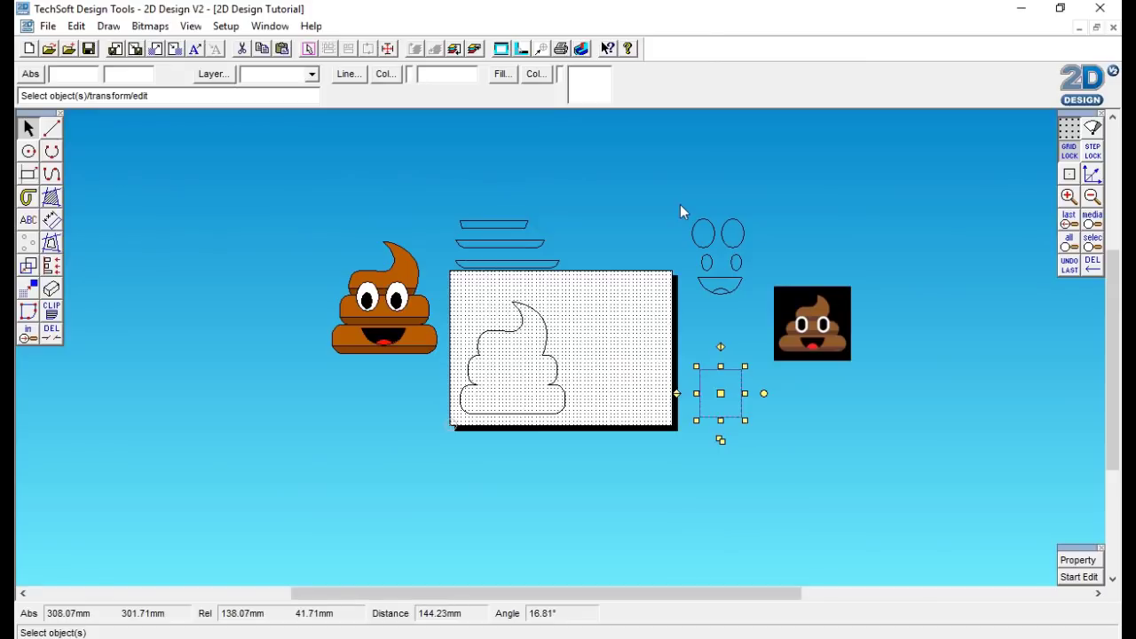
drag(680, 204, 774, 340)
drag(720, 257, 625, 318)
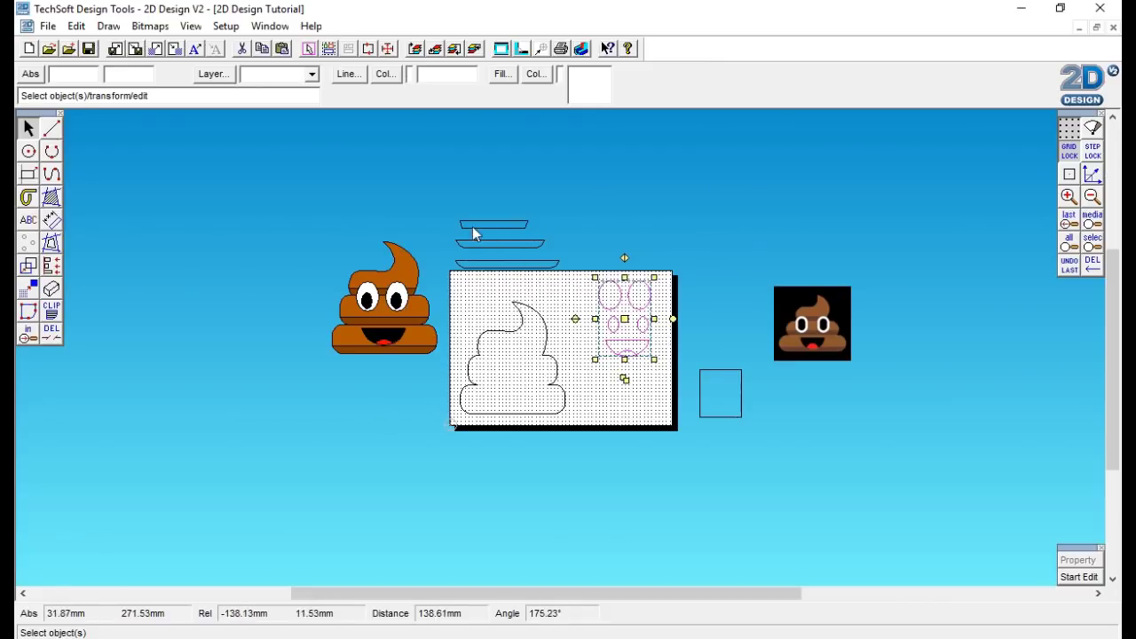
Place the three bars below the face, nudge the lowest bar 5 mm left, and open File to print.
drag(442, 199, 566, 276)
drag(508, 244, 622, 394)
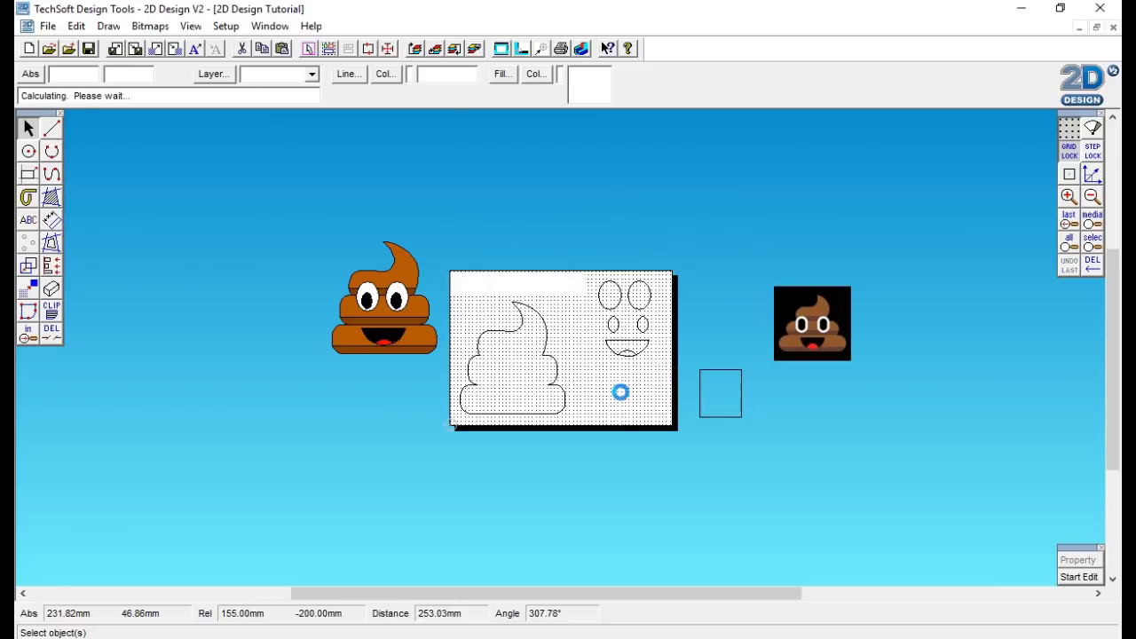
click(682, 461)
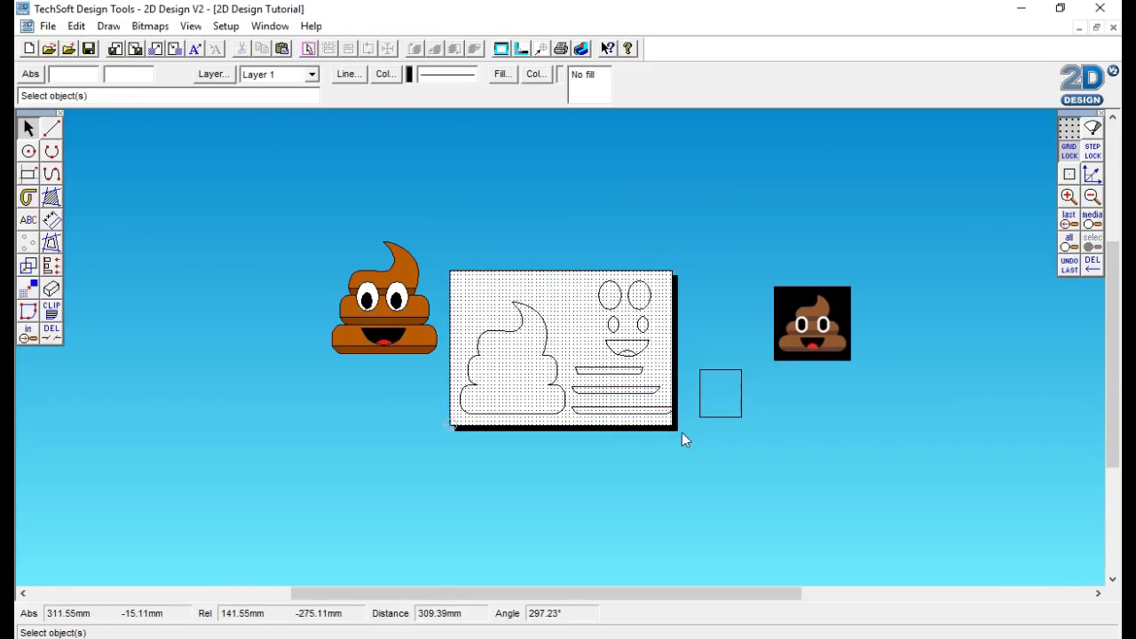
click(573, 409)
drag(624, 410, 624, 409)
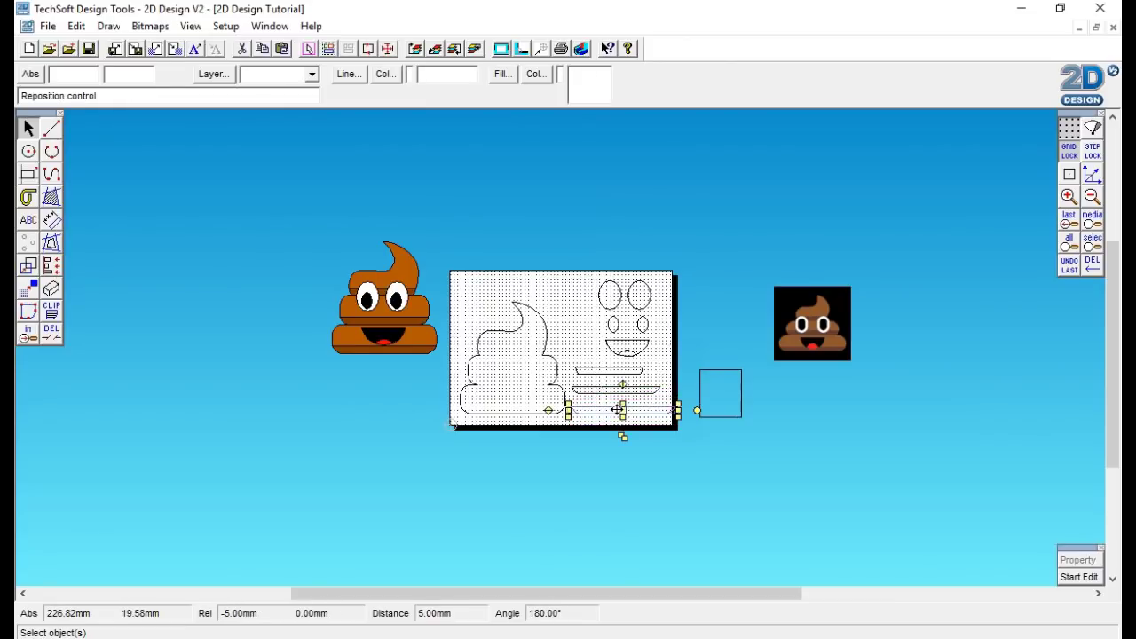
click(634, 444)
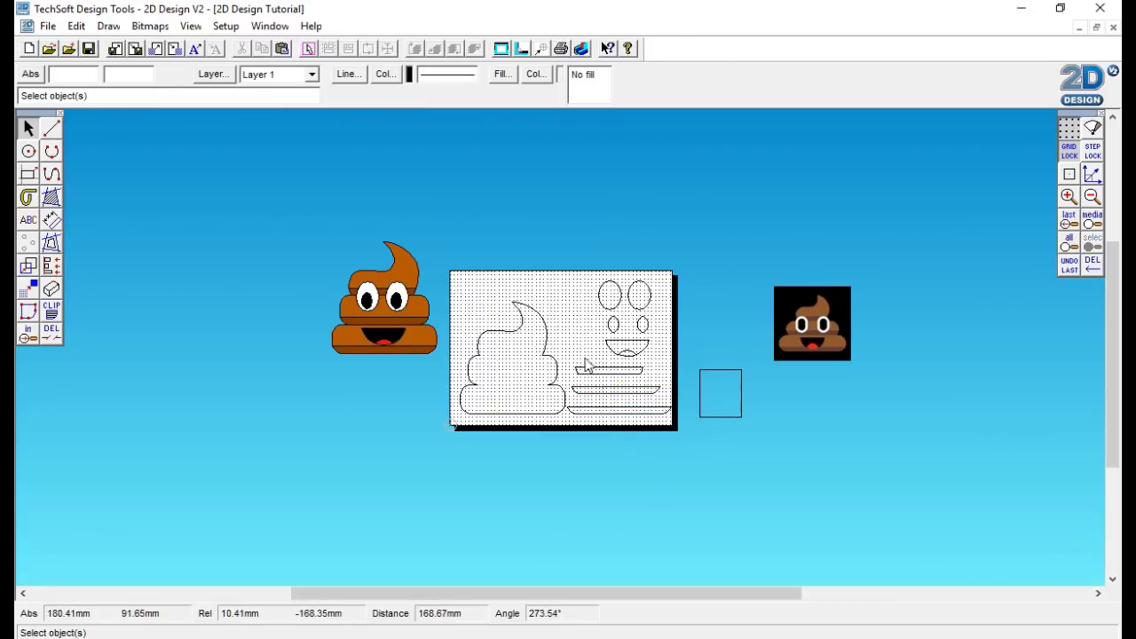
click(47, 25)
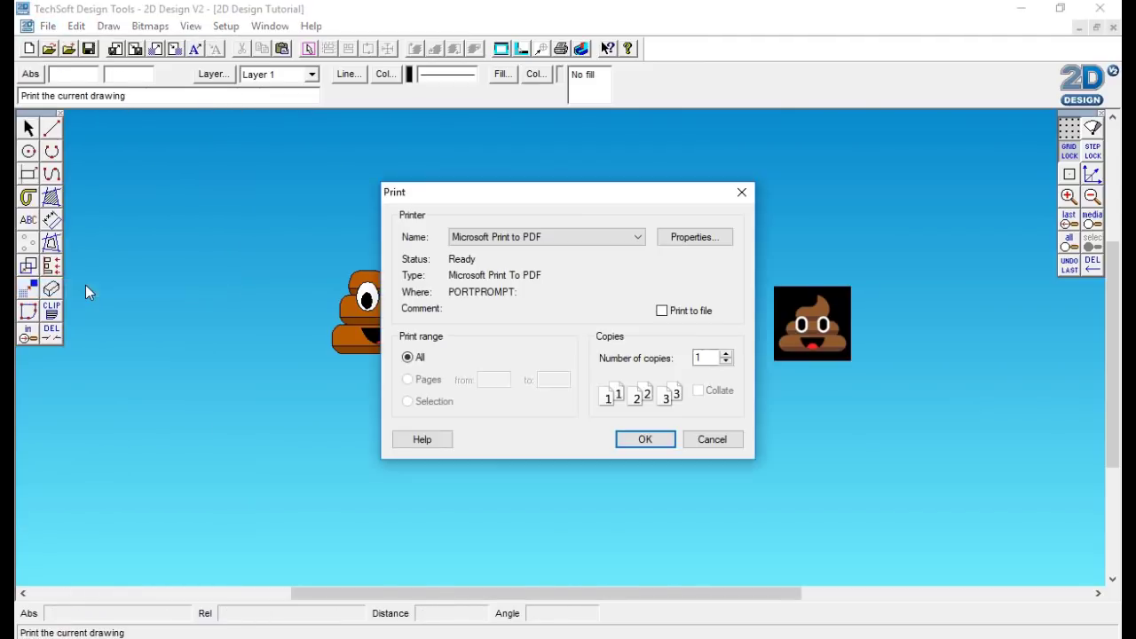